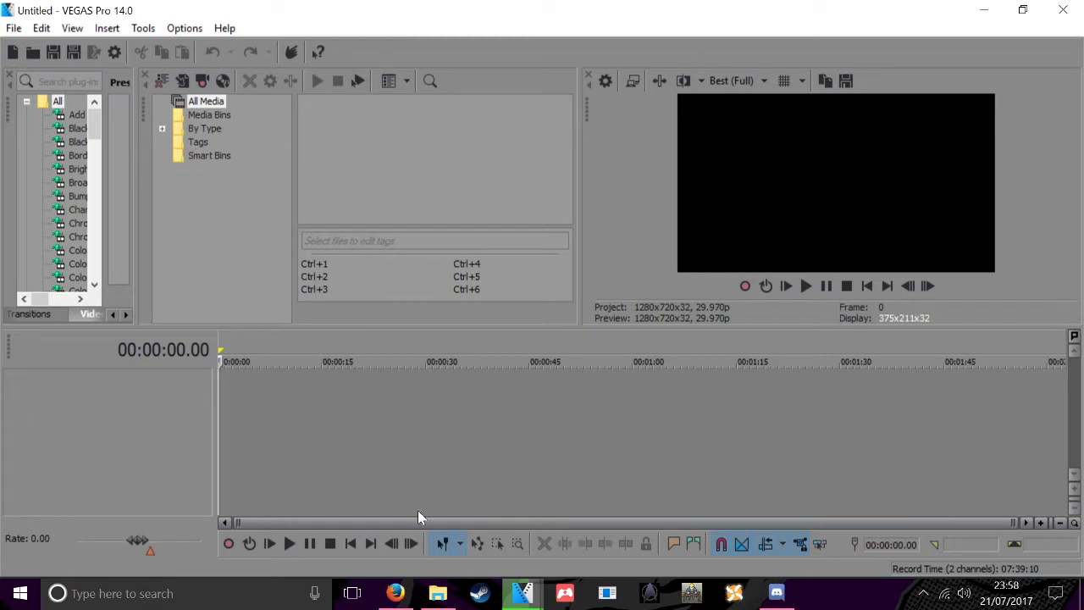
Look at the video files in the Wildest Cats 2017 folder in File Explorer and return to VEGAS Pro
click(438, 591)
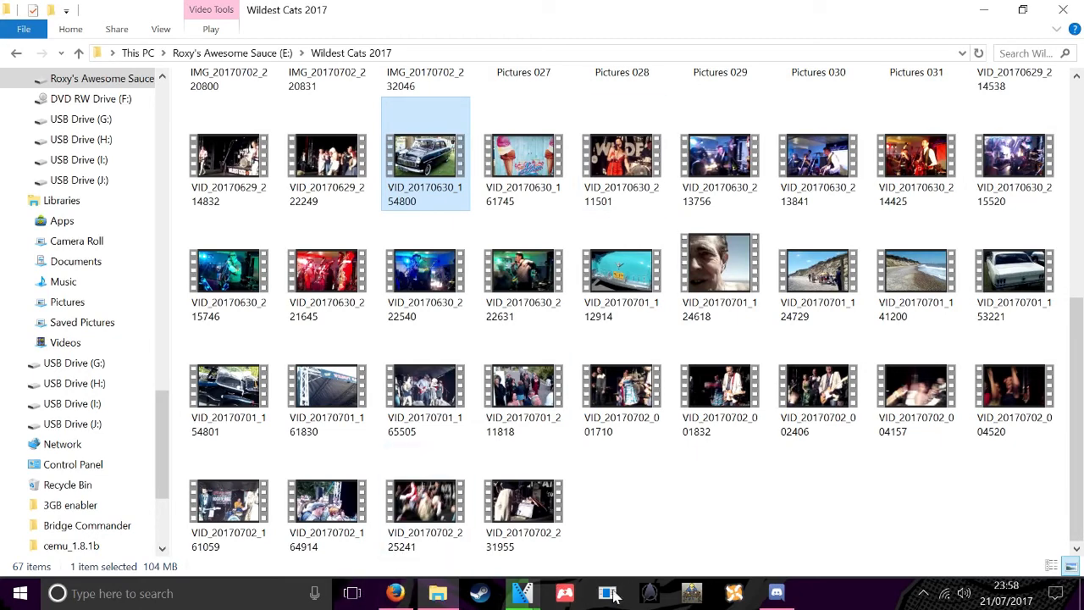
mouse_move(527, 595)
click(519, 525)
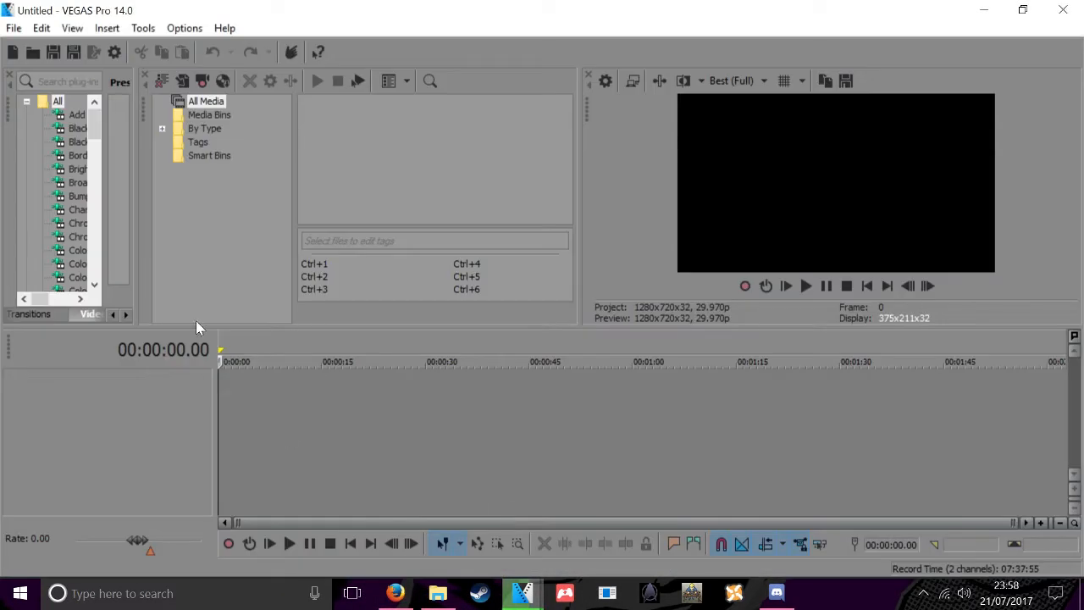
mouse_move(438, 593)
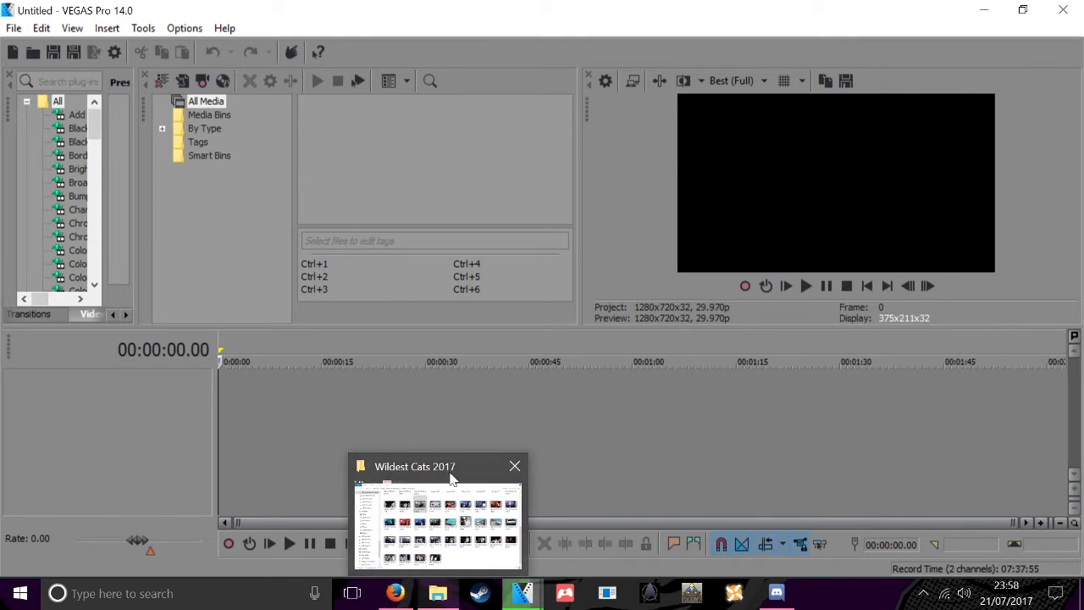
Import Dad Destroys TV.wmv onto the timeline and slightly enlarge the upper area with the video preview
click(13, 27)
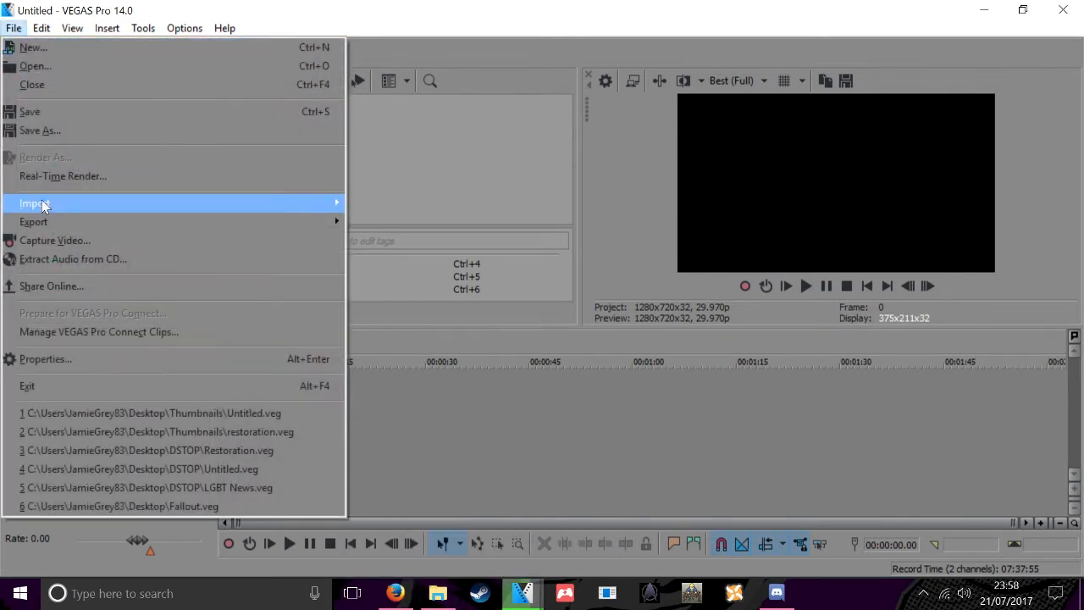
click(354, 203)
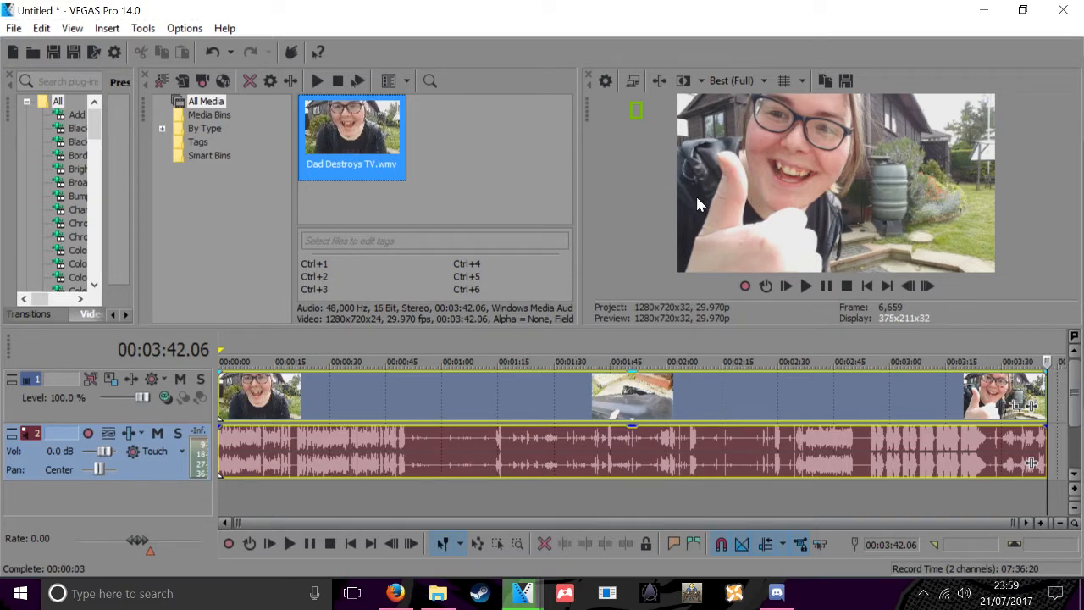
mouse_move(672, 329)
mouse_down()
mouse_move(693, 513)
mouse_move(682, 203)
mouse_move(676, 359)
mouse_move(683, 336)
mouse_up()
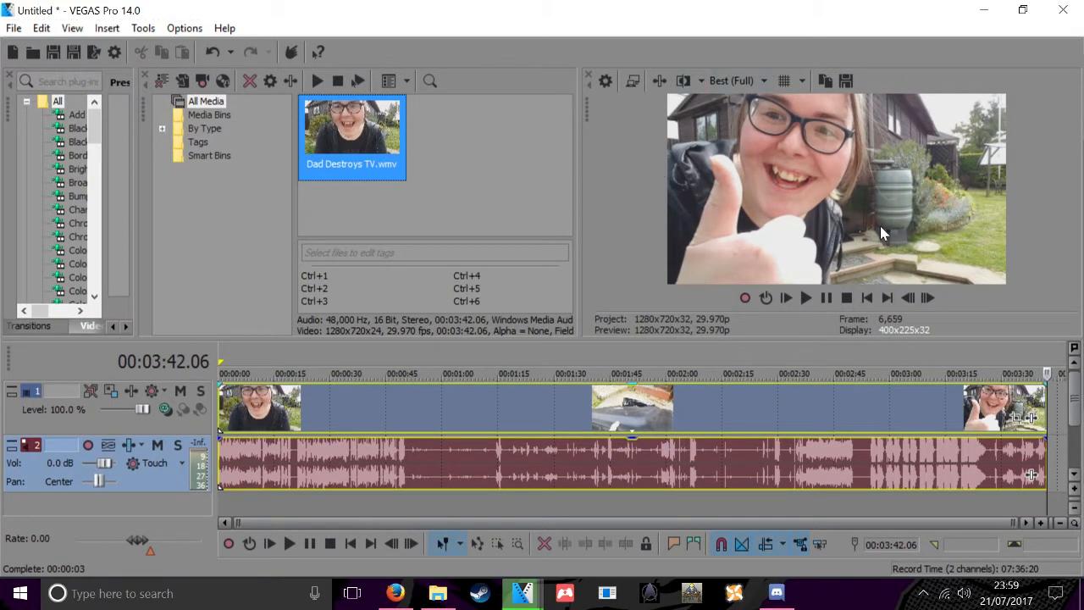
Play the clip briefly from 00:00:14.29 and return the playhead to the start of the timeline
click(275, 420)
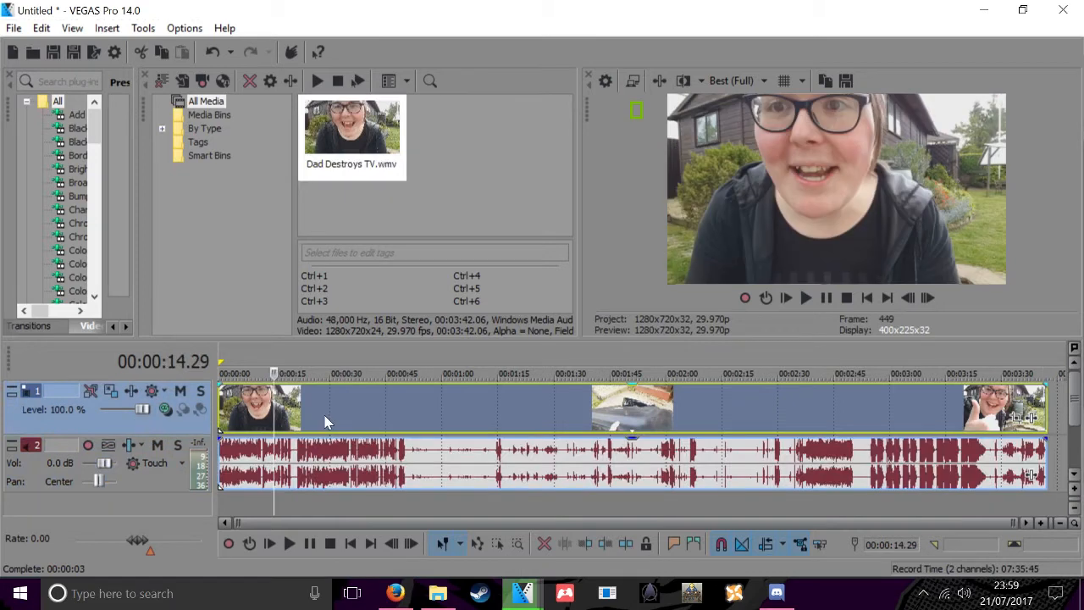
key(space)
key(space)
drag(275, 408, 219, 419)
Advance through the opening of the clip frame by frame up to 00:00:00.19 at close magnification
scroll(273, 421, up, 10)
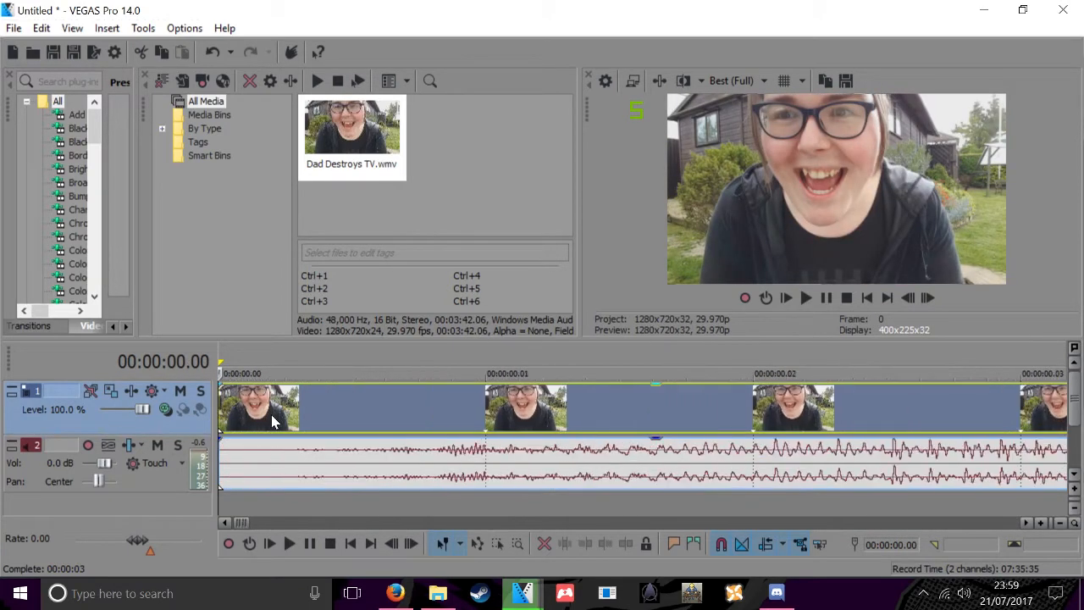
scroll(274, 422, down, 5)
scroll(275, 420, up, 5)
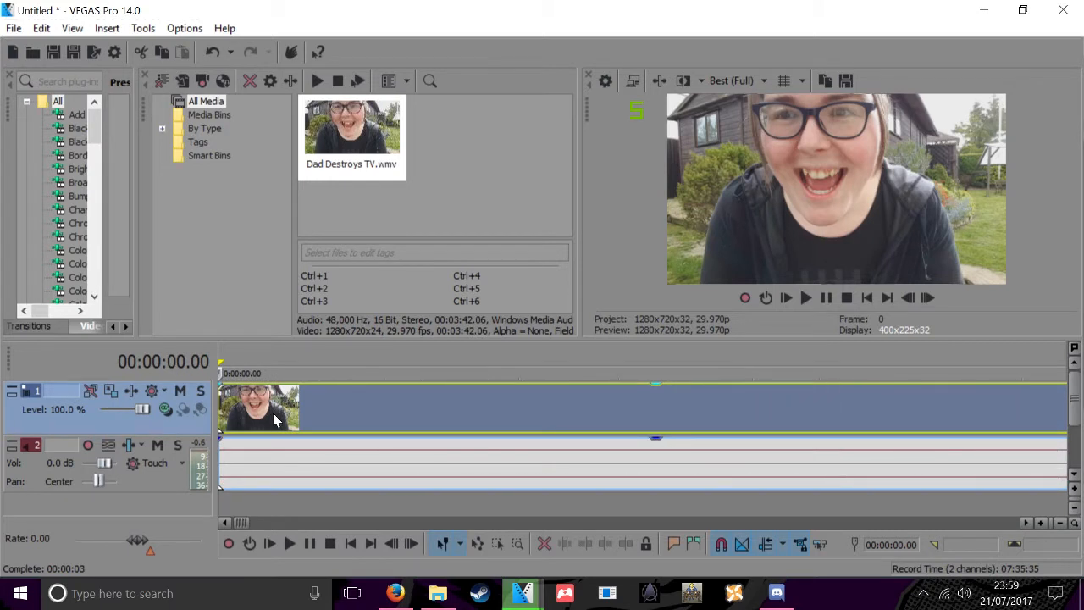
key(Right)
key(Right)
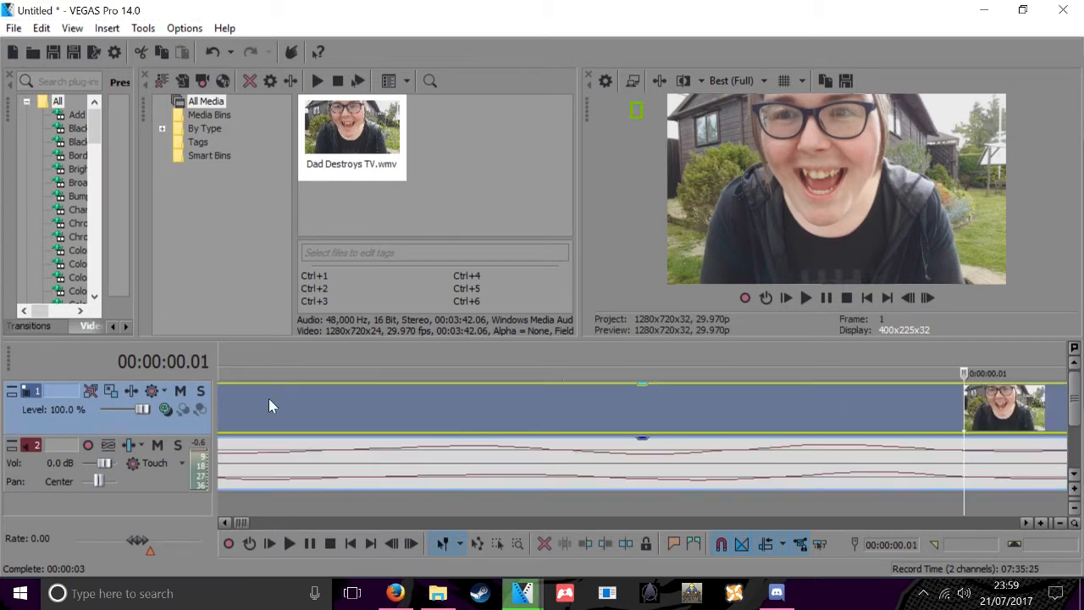
key(Right)
key(Right)
key(Right)
key(Right)
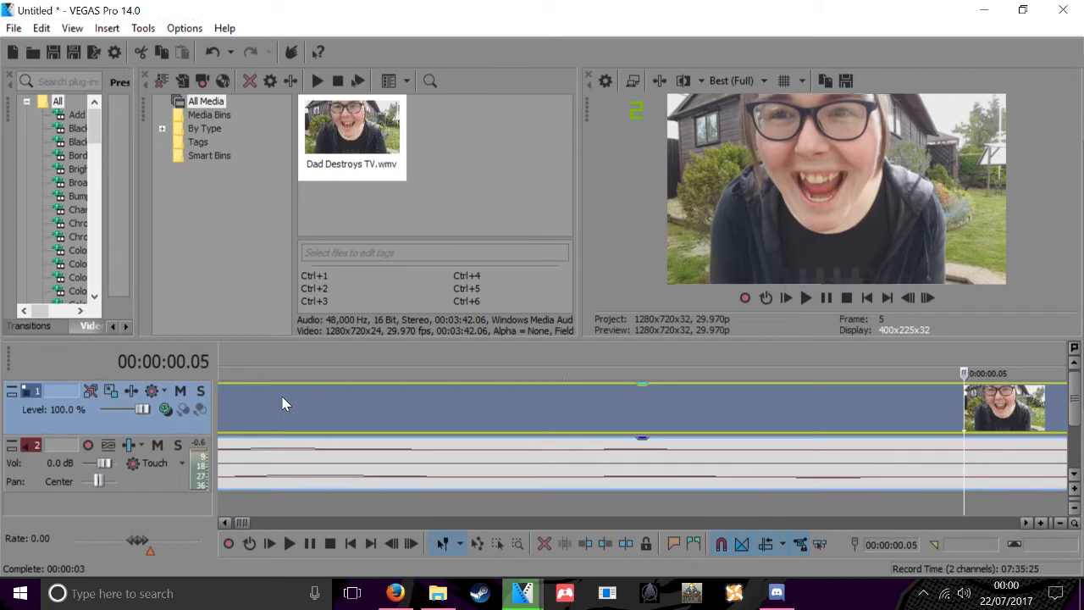
key(Right)
key(Right)
key(Right)
key(Right)
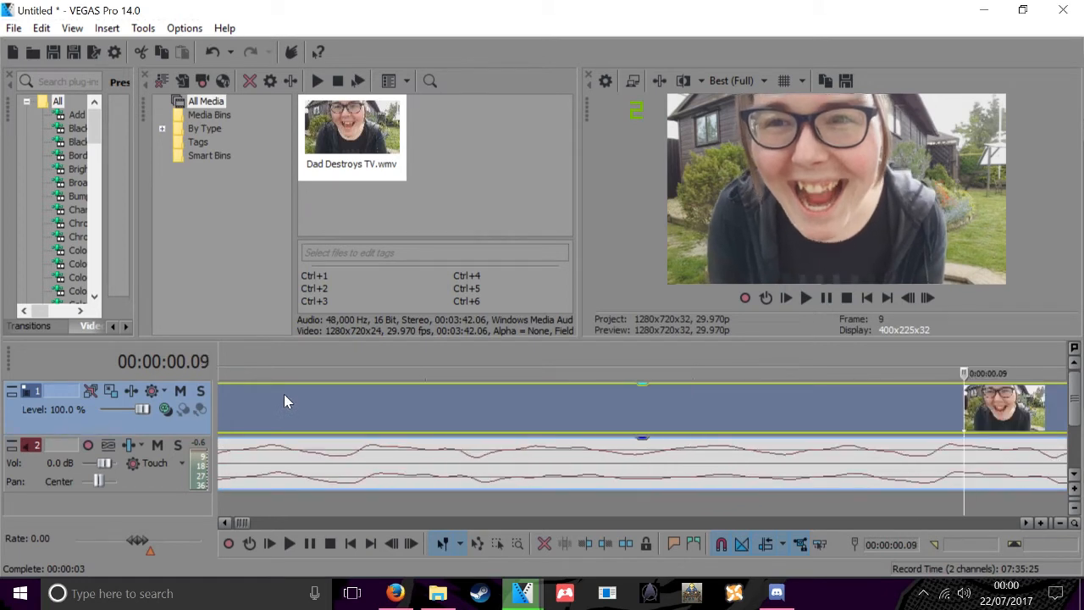
key(Right)
key(Right)
key(Right)
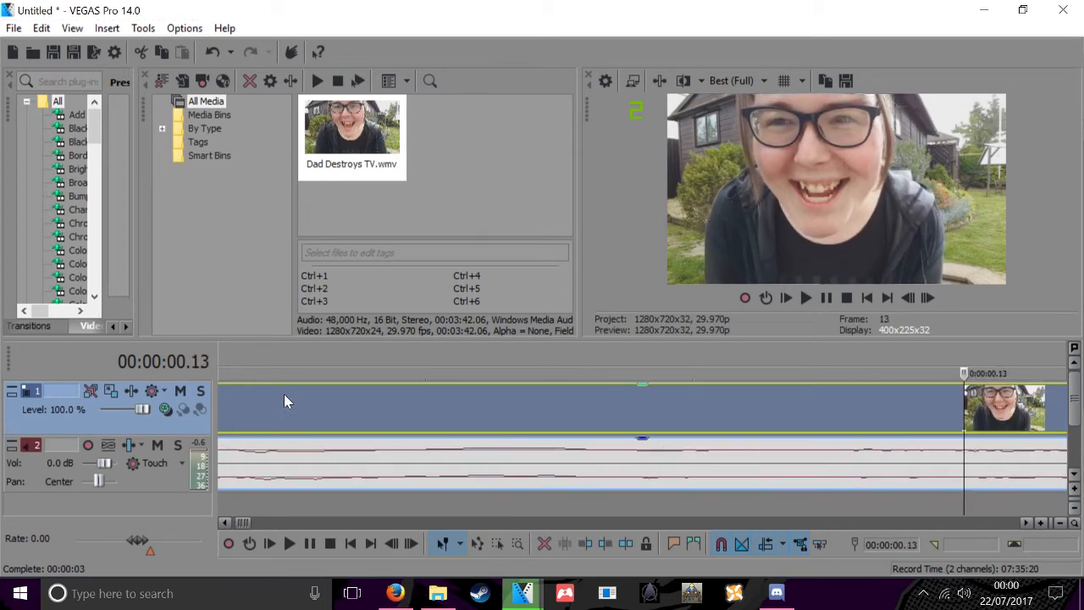
key(Right)
key(Right)
key(Right)
key(Right)
key(Right)
key(Right)
Examine the audio waveform at the start of the clip, placing the playhead at 00:00:00.24 and 00:00:01.04
scroll(284, 394, down, 4)
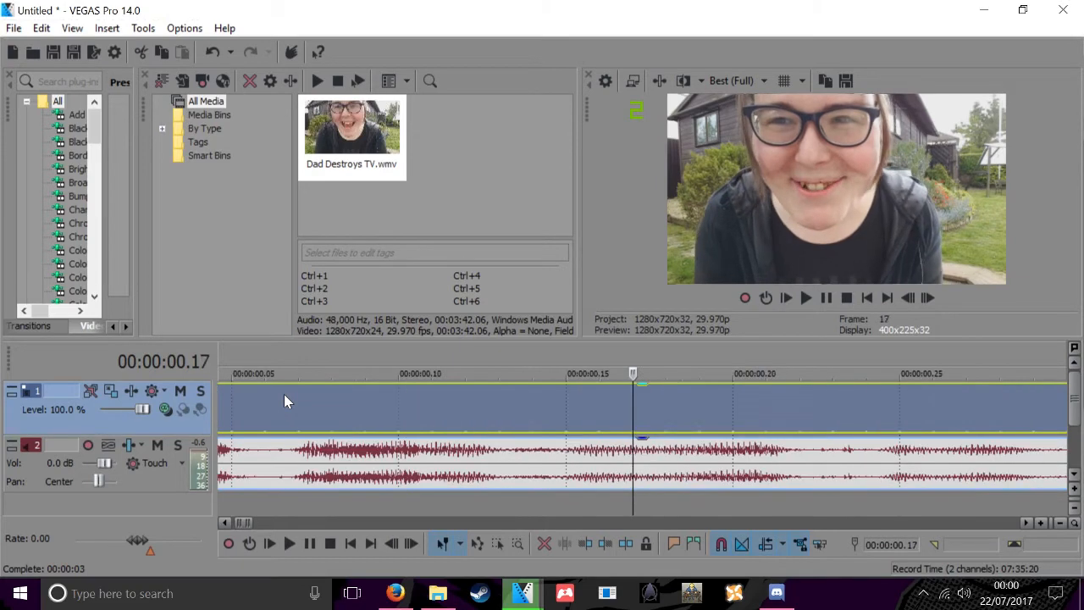
scroll(284, 394, down, 5)
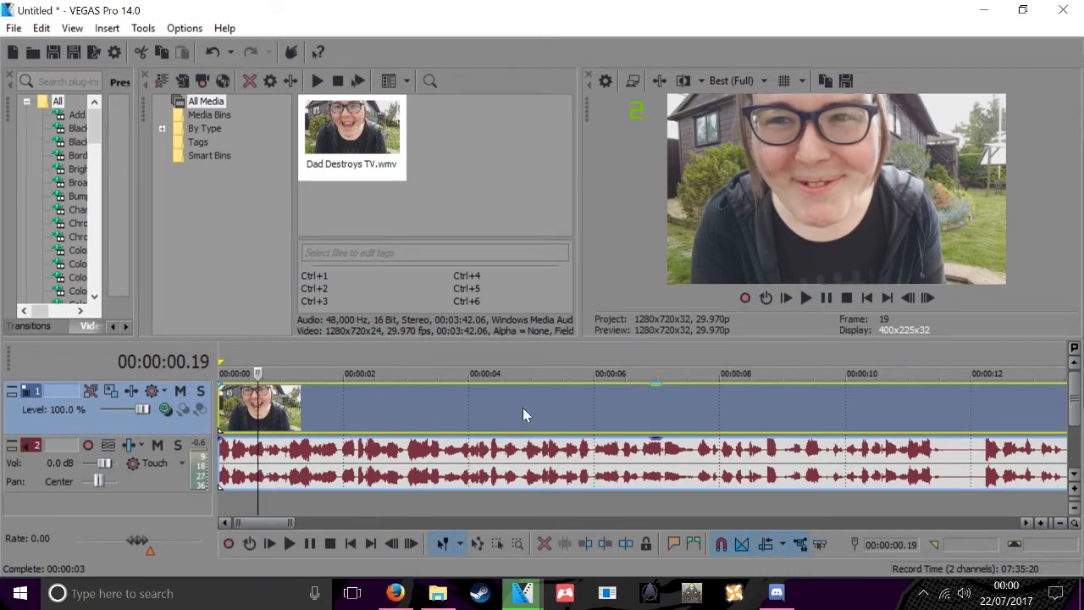
scroll(411, 471, up, 4)
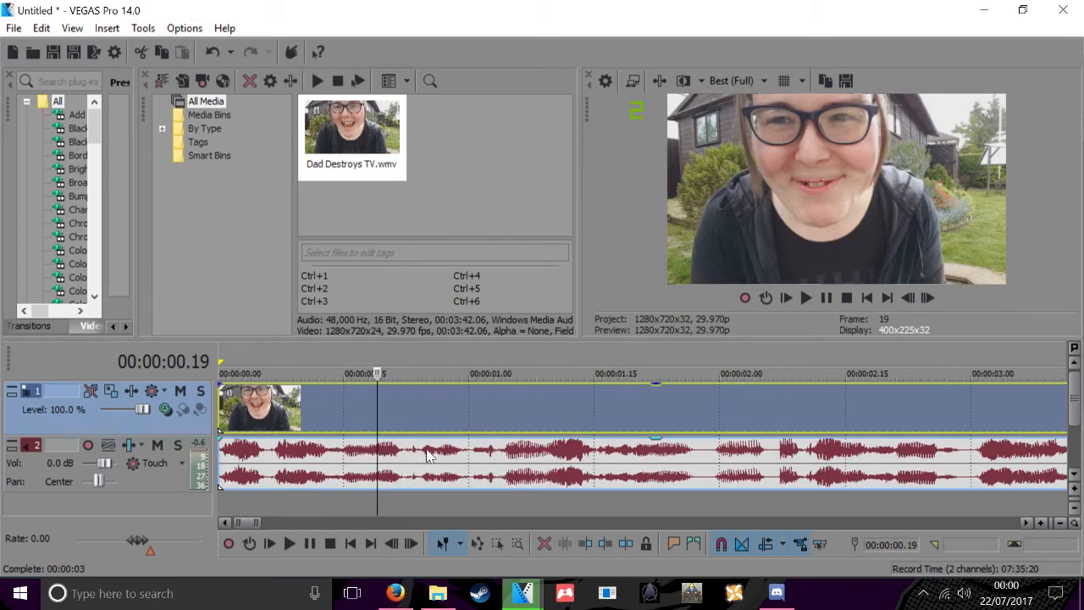
click(418, 458)
scroll(464, 462, down, 2)
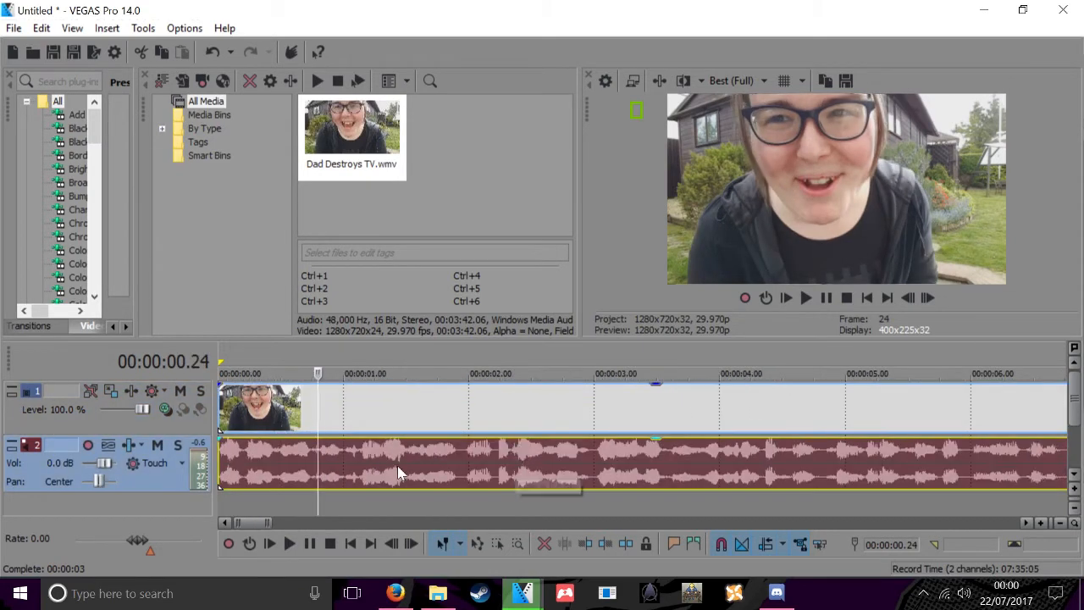
click(361, 462)
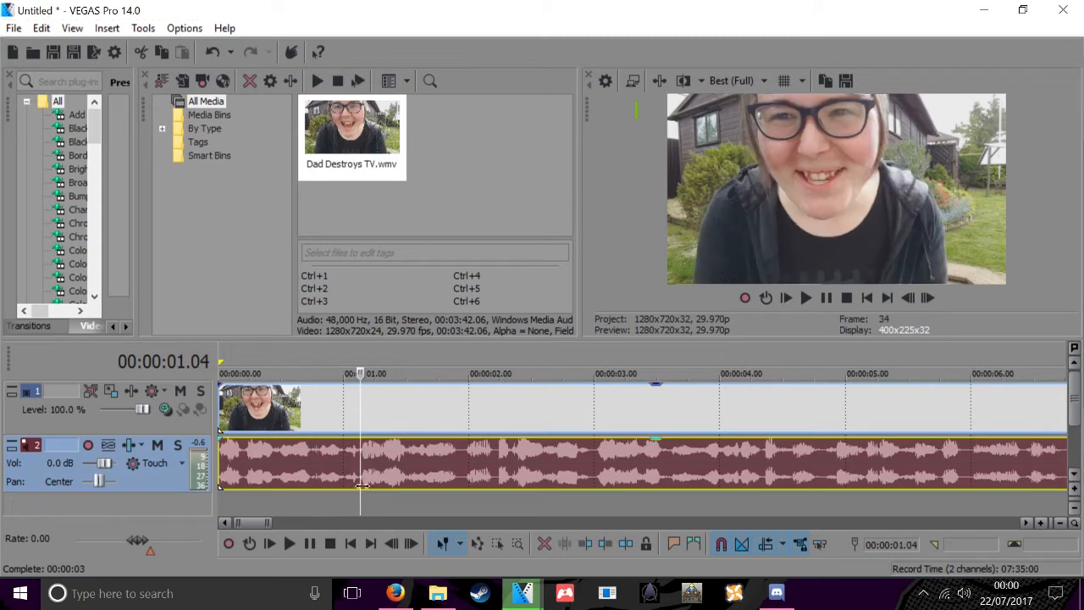
scroll(474, 479, up, 4)
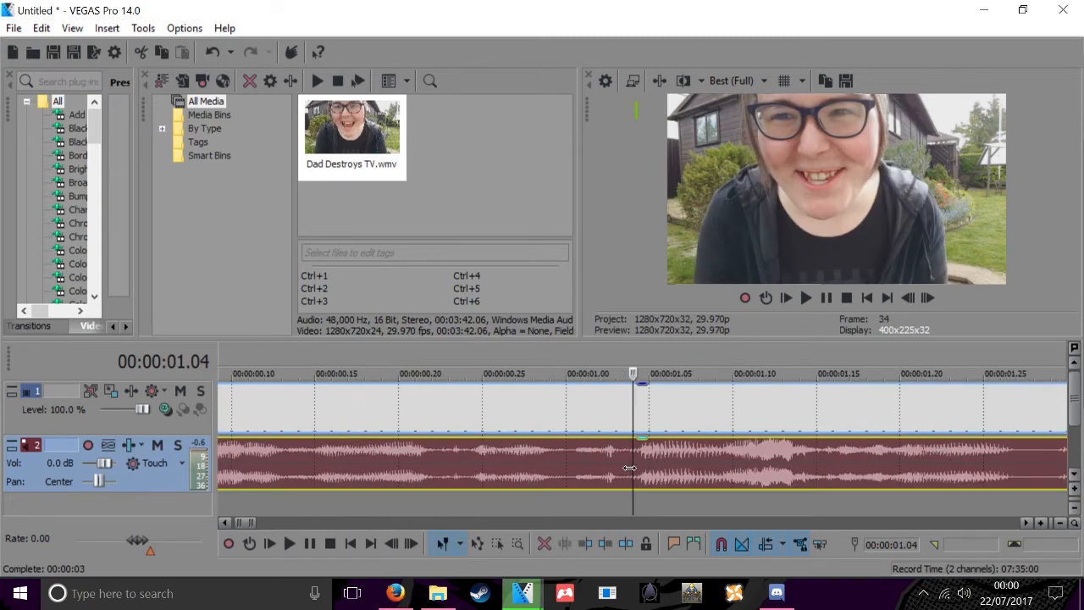
scroll(629, 468, down, 5)
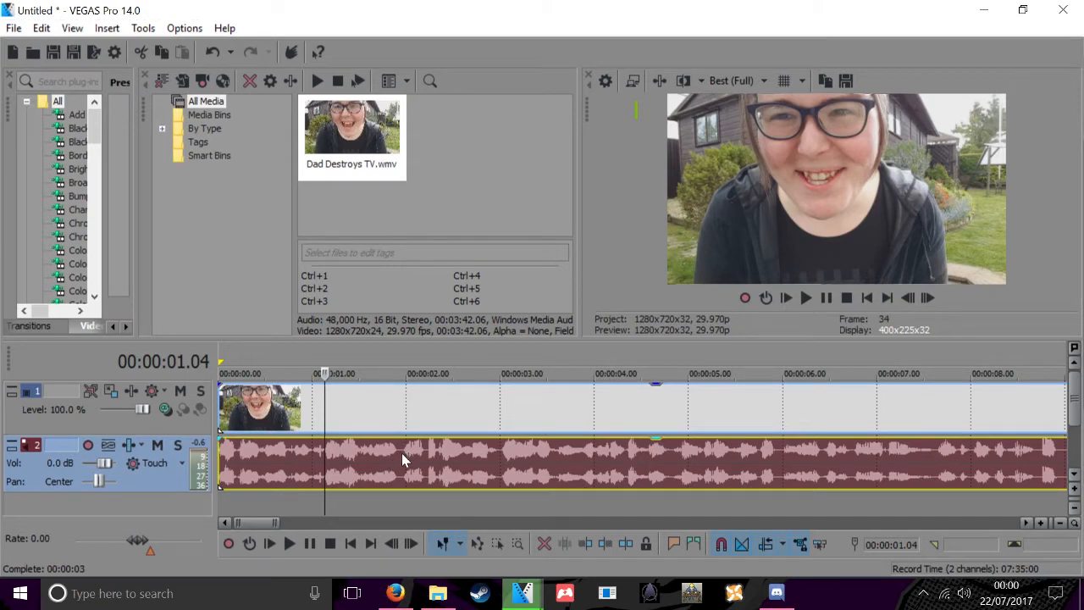
scroll(407, 457, down, 8)
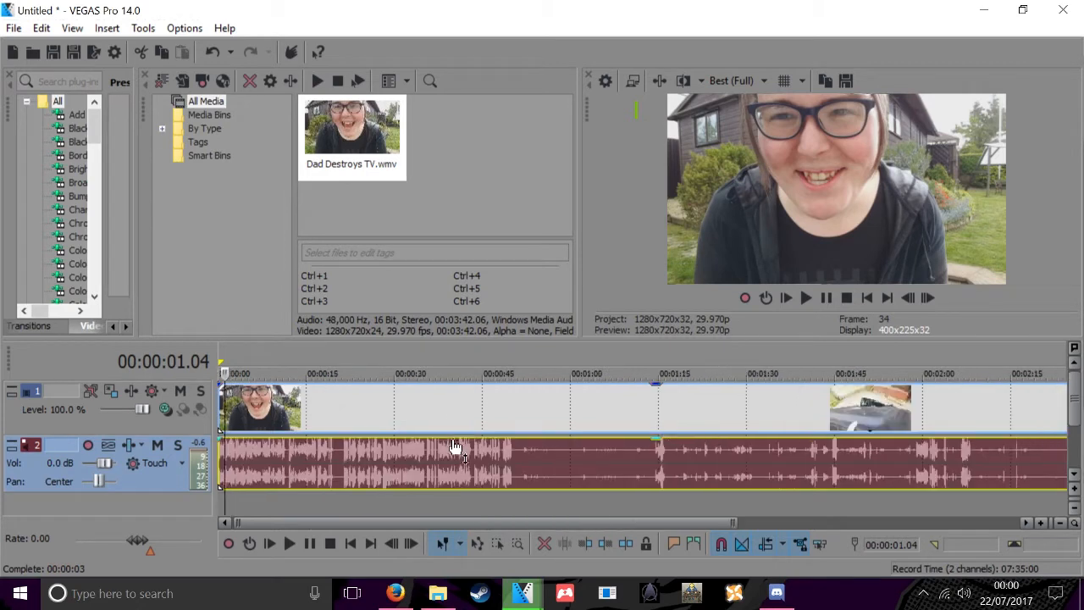
scroll(456, 448, down, 2)
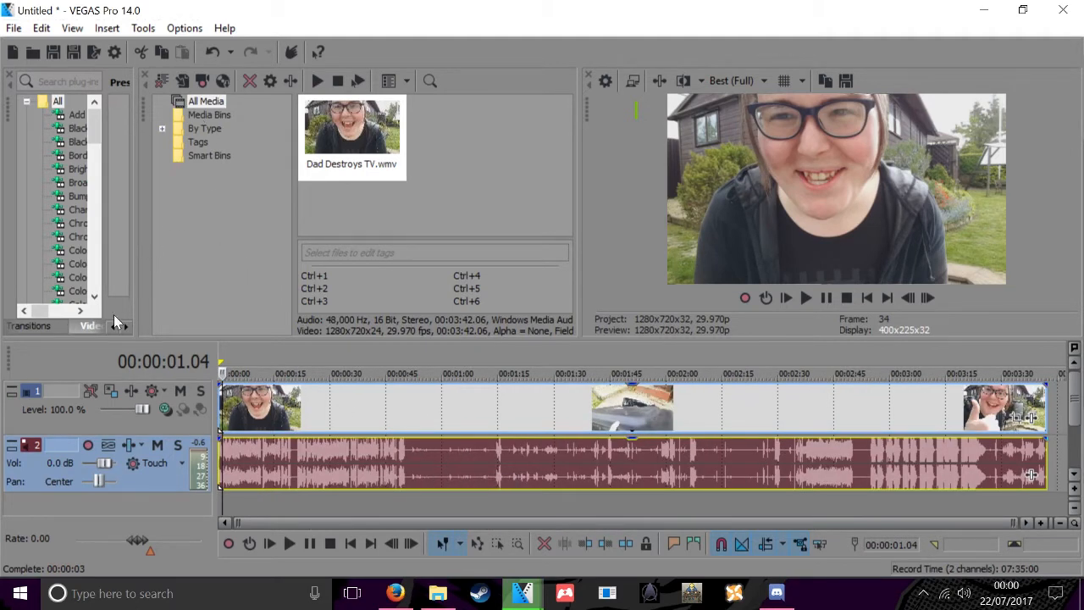
Widen the plug-in browser and look through its media generators, transitions and video effects
drag(134, 326, 259, 326)
click(167, 332)
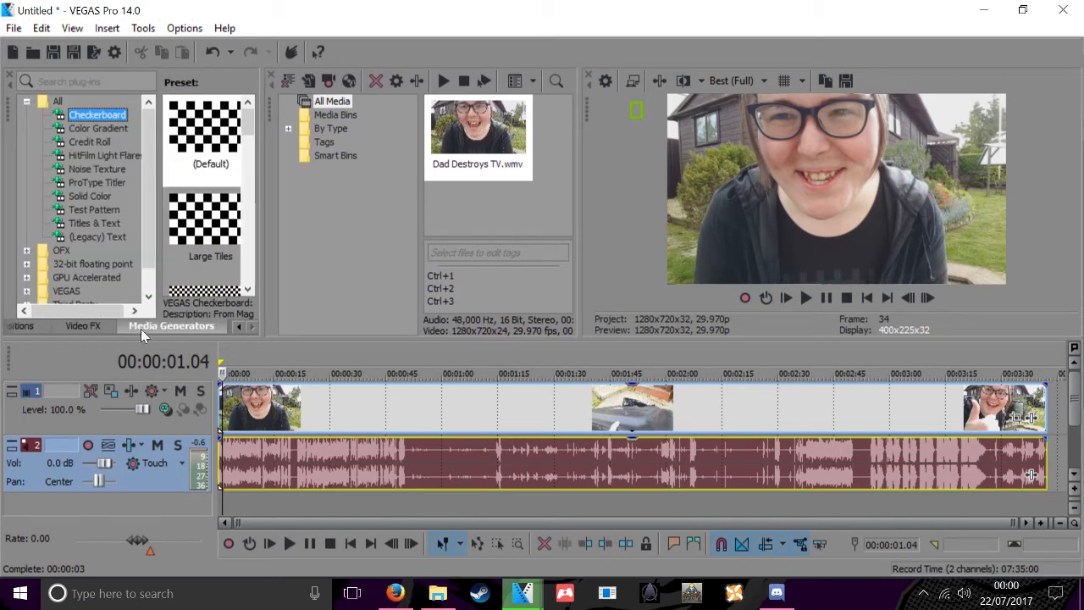
click(81, 329)
click(15, 329)
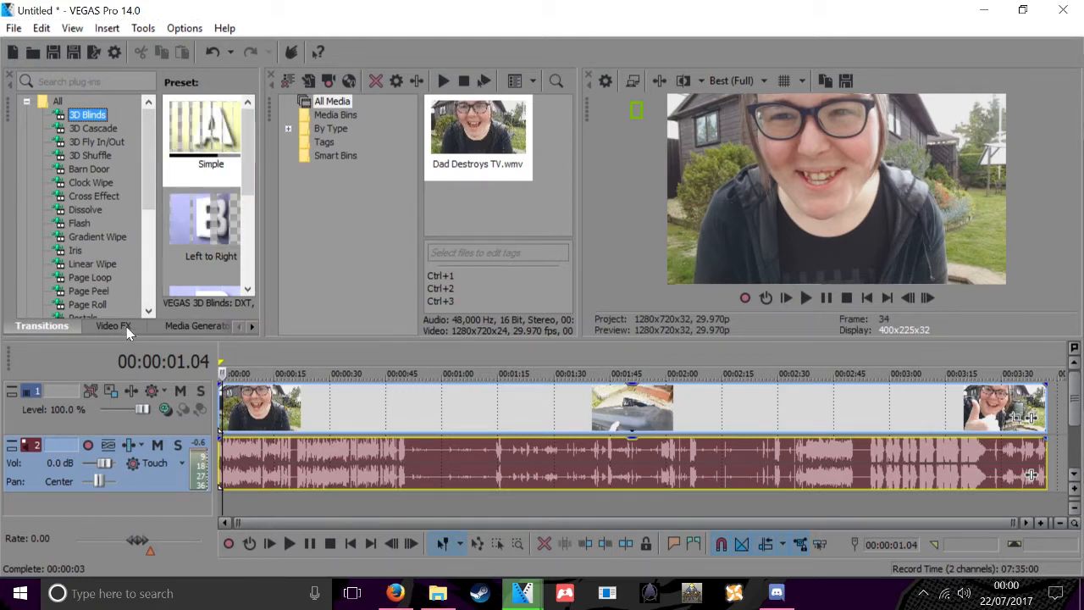
click(121, 331)
Try the default Black and White effect on the Dad Destroys TV video event and remove it
mouse_move(146, 137)
mouse_down()
mouse_move(143, 172)
mouse_move(148, 144)
mouse_up()
scroll(112, 157, up, 1)
click(99, 130)
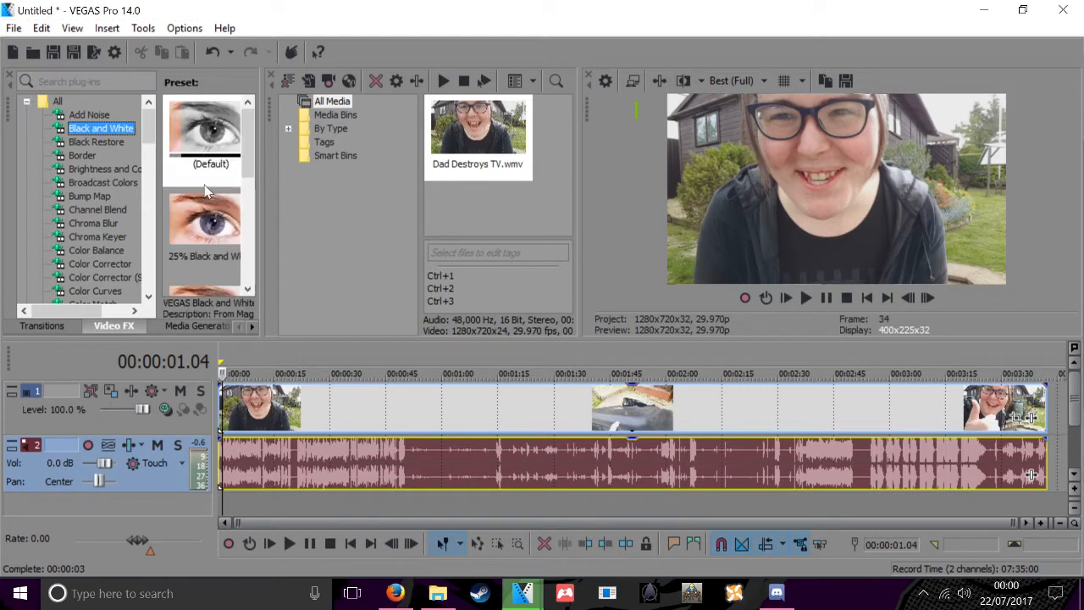
drag(218, 154, 285, 409)
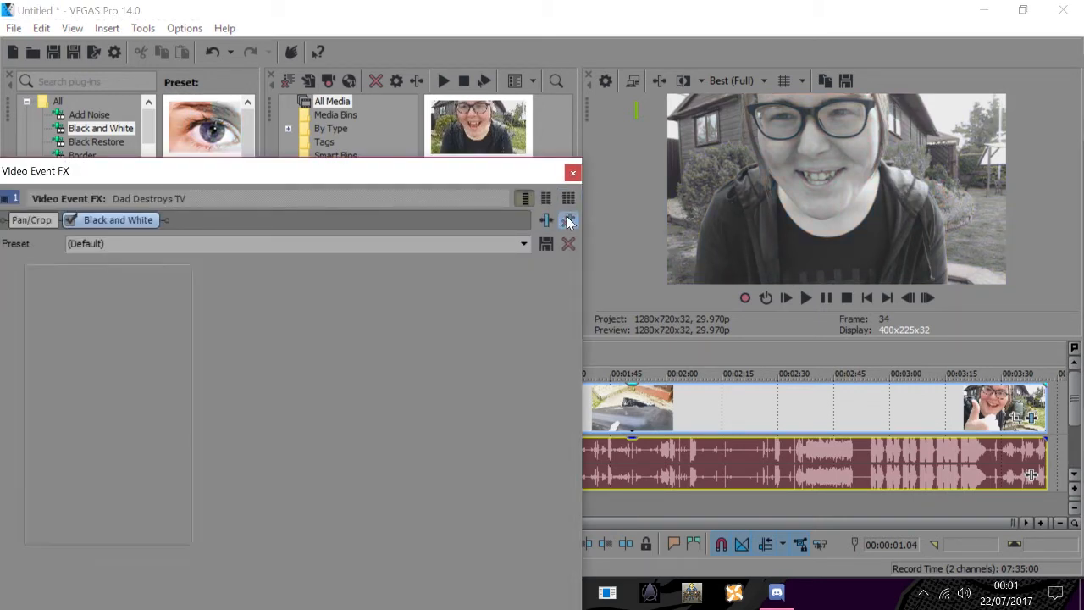
click(573, 175)
scroll(399, 398, up, 1)
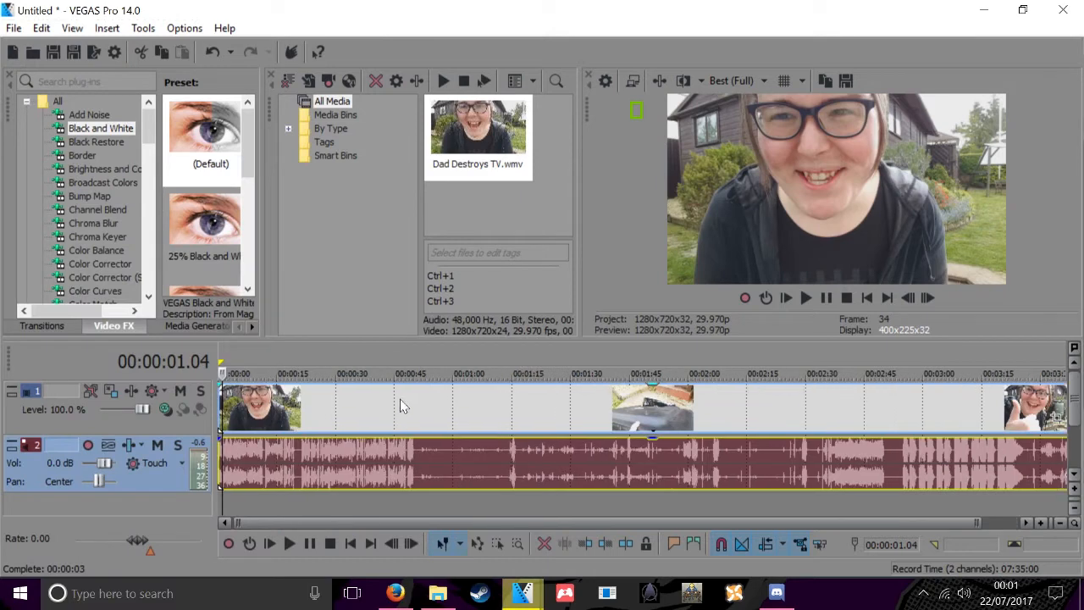
scroll(407, 391, up, 2)
scroll(406, 391, down, 3)
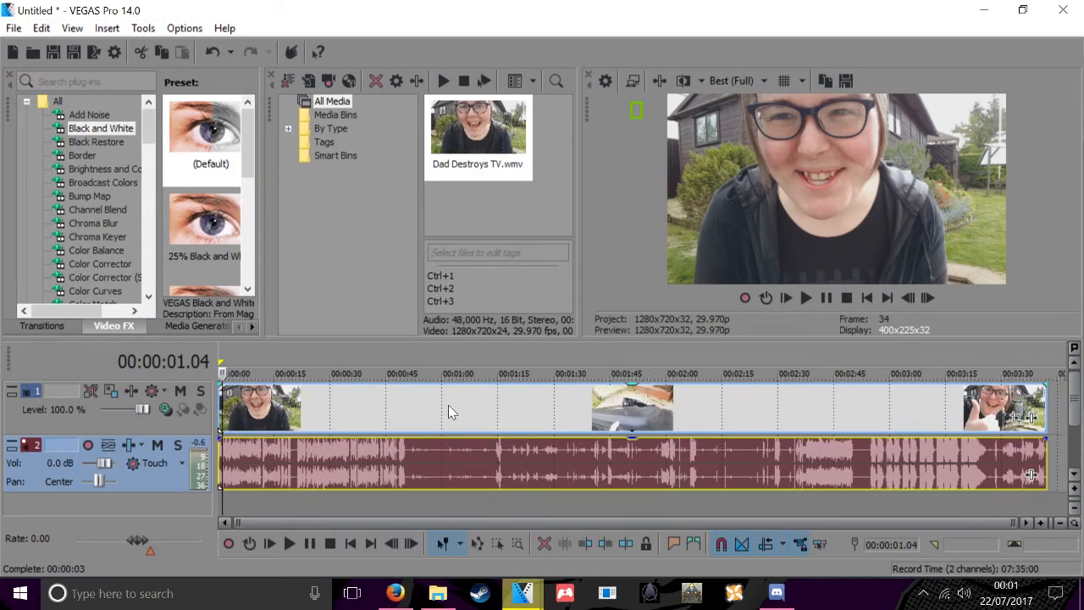
scroll(410, 409, up, 1)
scroll(410, 408, up, 2)
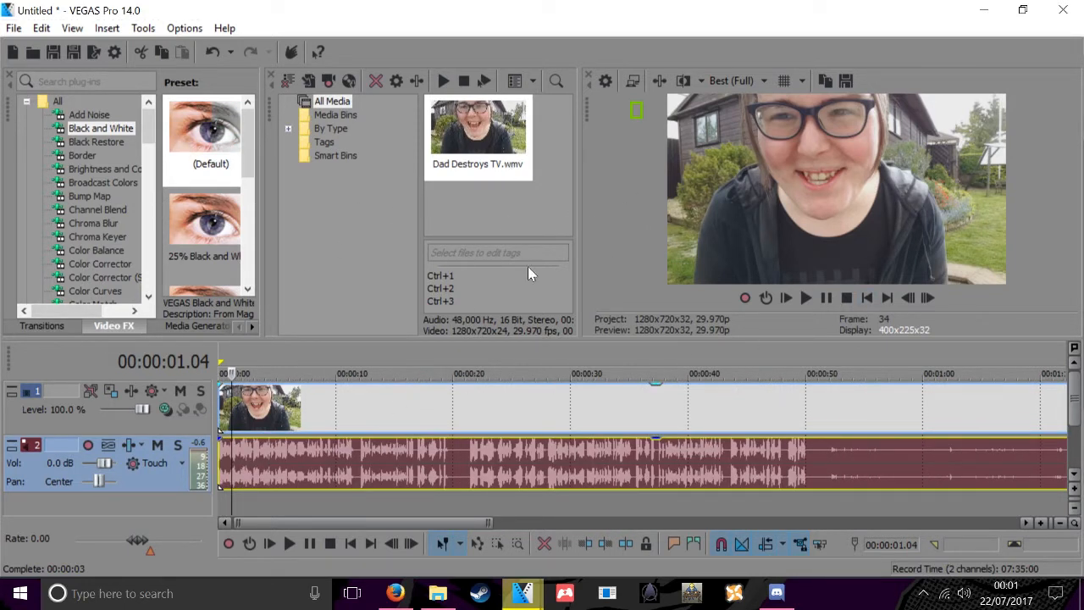
Open the dialog for saving the project and dismiss it without saving
click(53, 52)
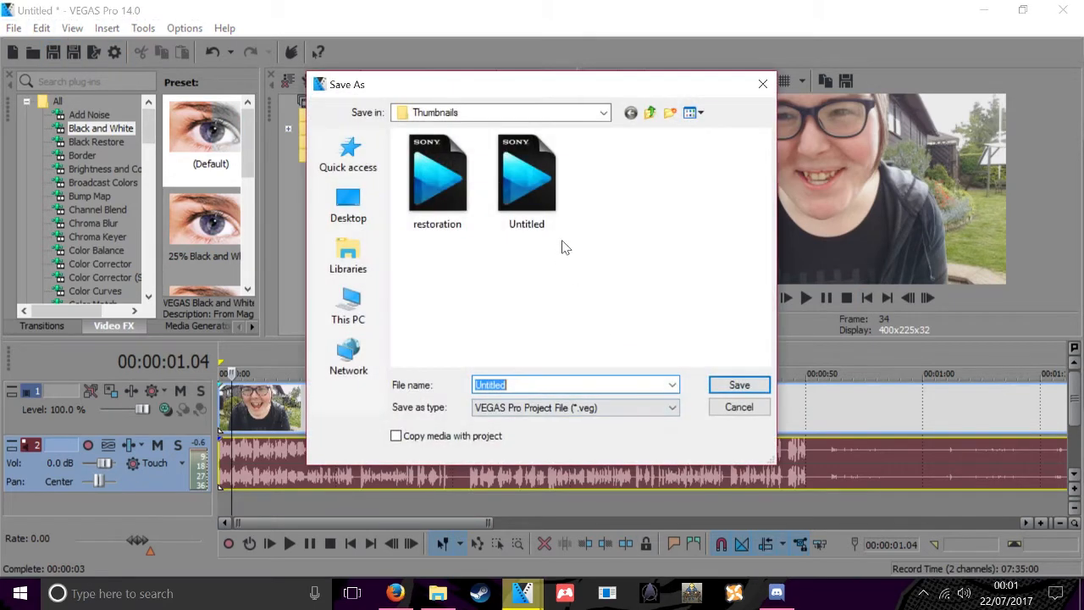
click(749, 413)
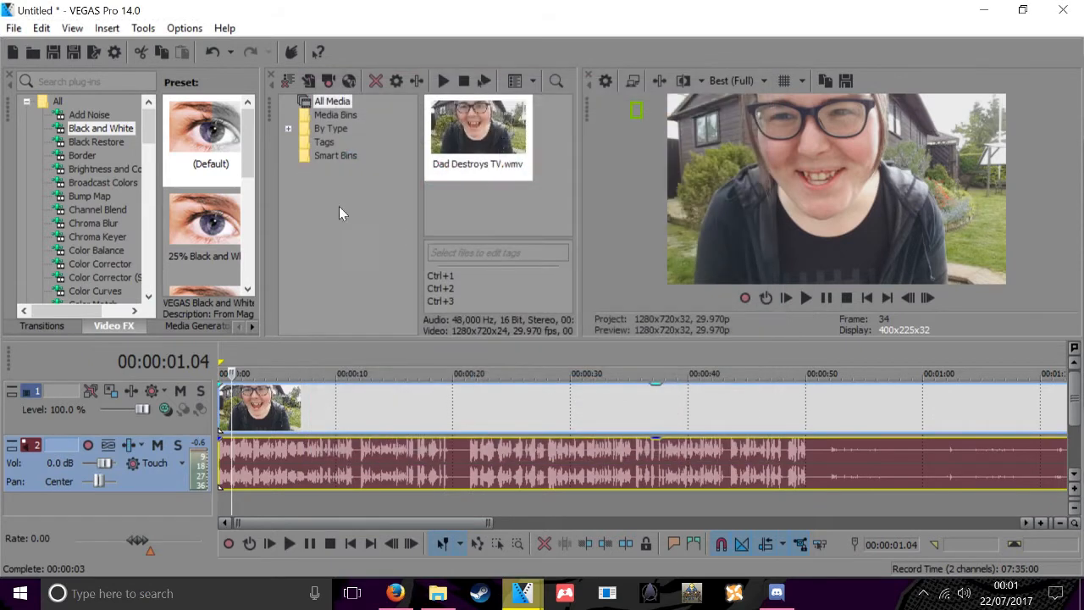
Toggle Auto Ripple and shift the whole clip along the timeline to start at about 20 seconds
click(764, 546)
scroll(566, 442, down, 3)
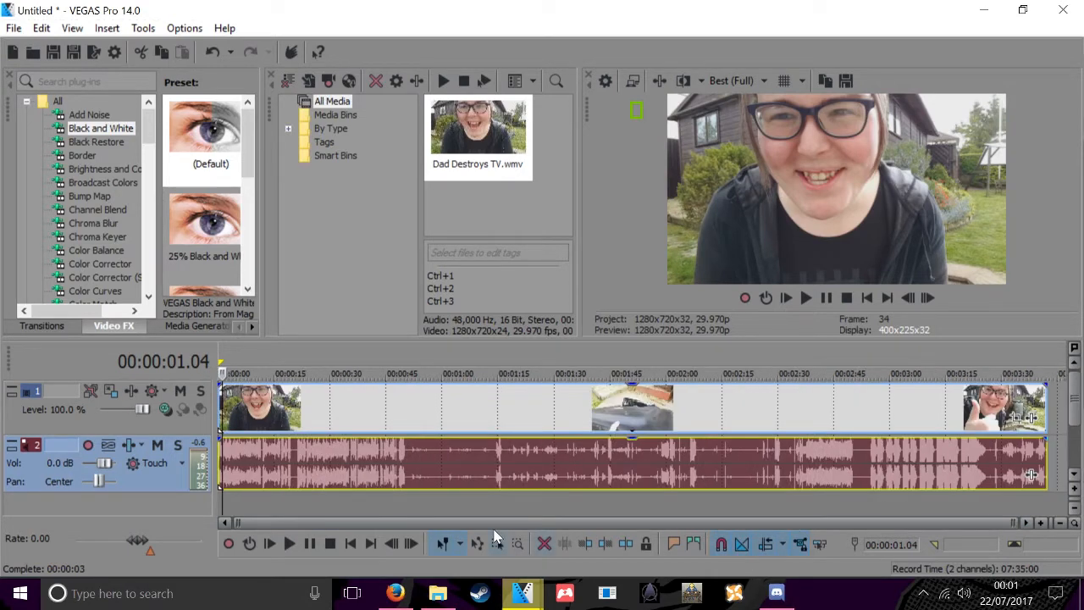
mouse_move(350, 407)
mouse_down()
mouse_move(692, 407)
mouse_move(217, 415)
mouse_move(853, 414)
mouse_move(307, 416)
mouse_move(716, 424)
mouse_move(265, 428)
mouse_move(284, 418)
mouse_up()
scroll(527, 482, up, 4)
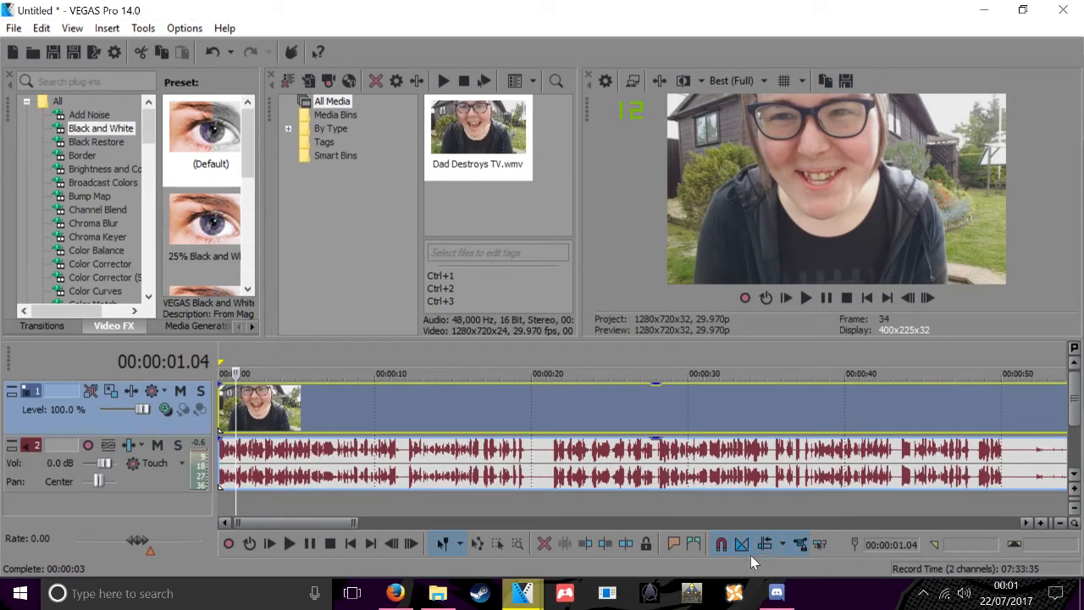
scroll(594, 403, down, 5)
drag(337, 409, 378, 412)
click(342, 412)
Split the clip at 00:02:29.11, moving the first part to the timeline start and the second to about 00:02:11
click(657, 424)
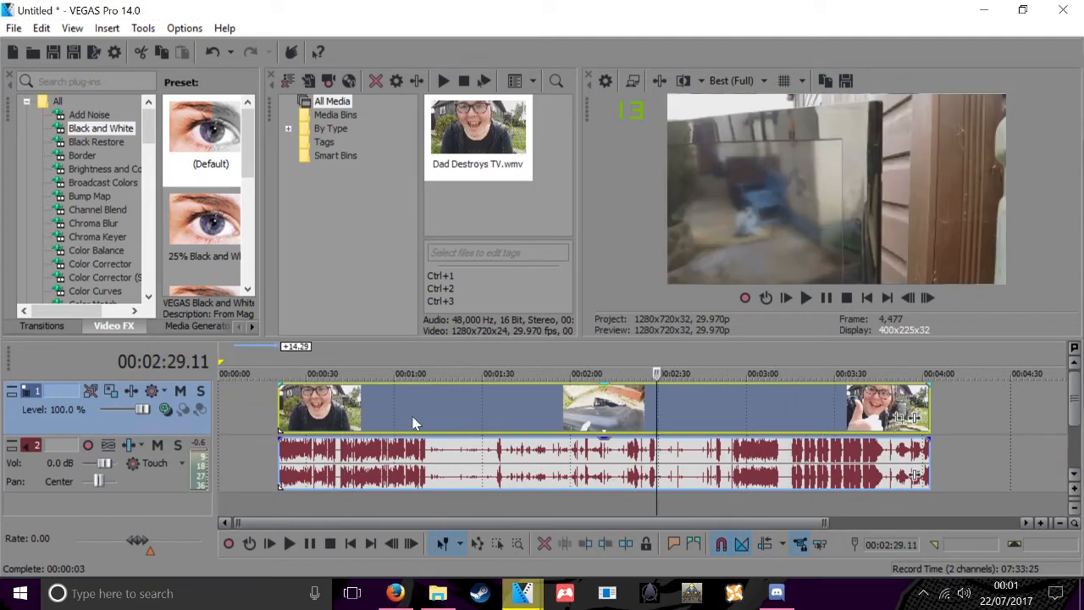
key(s)
drag(448, 424, 510, 421)
drag(847, 415, 752, 521)
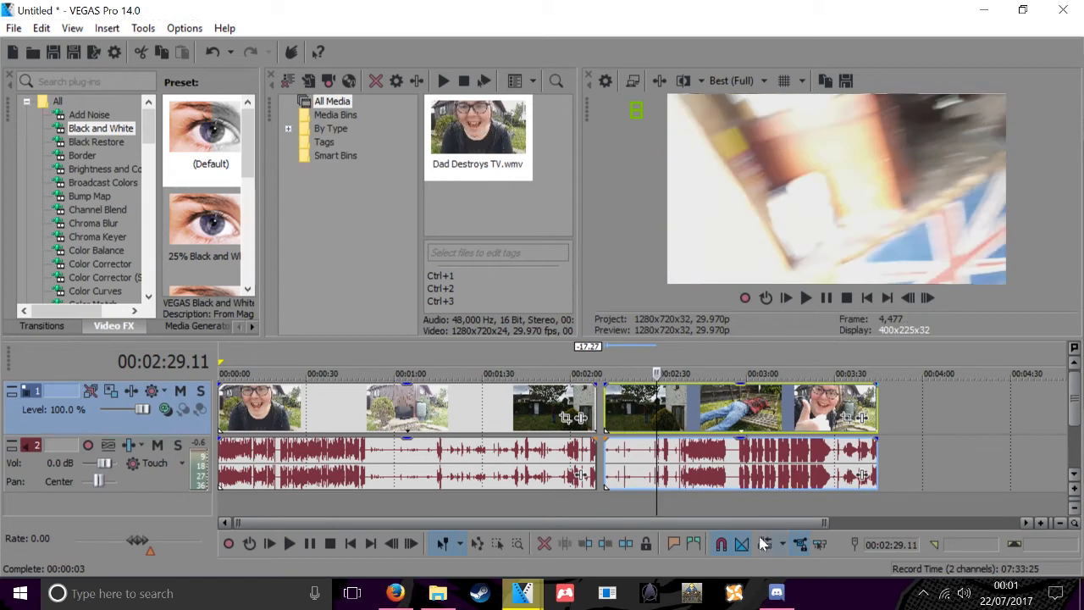
Move the second part of the clip along the timeline until it butts against the end of the first part
drag(653, 421, 685, 432)
click(449, 402)
drag(449, 402, 275, 402)
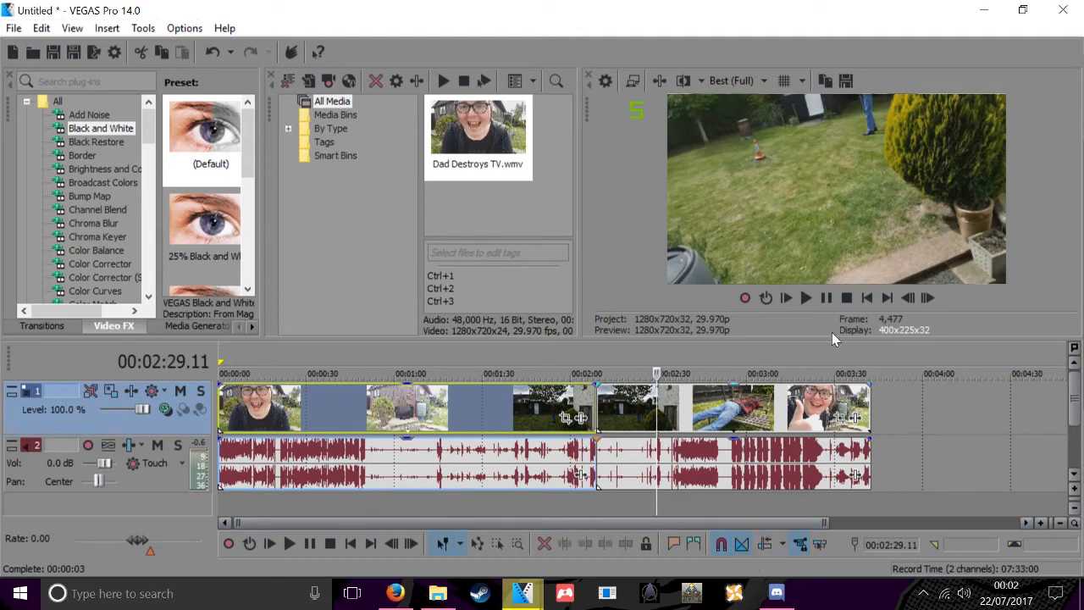
scroll(570, 378, down, 2)
scroll(571, 378, up, 4)
scroll(570, 378, down, 3)
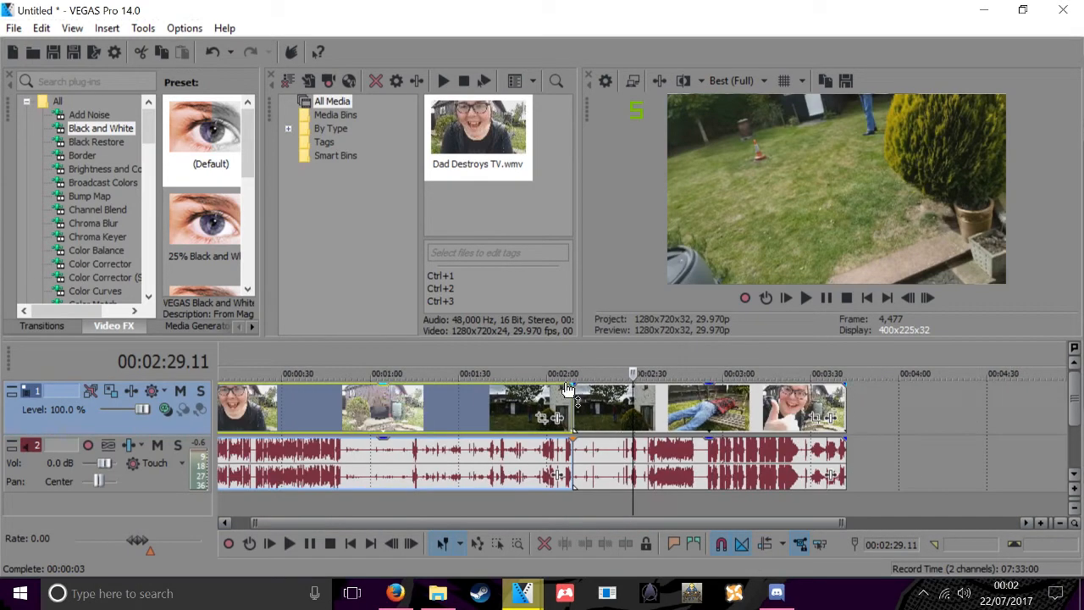
scroll(240, 407, down, 1)
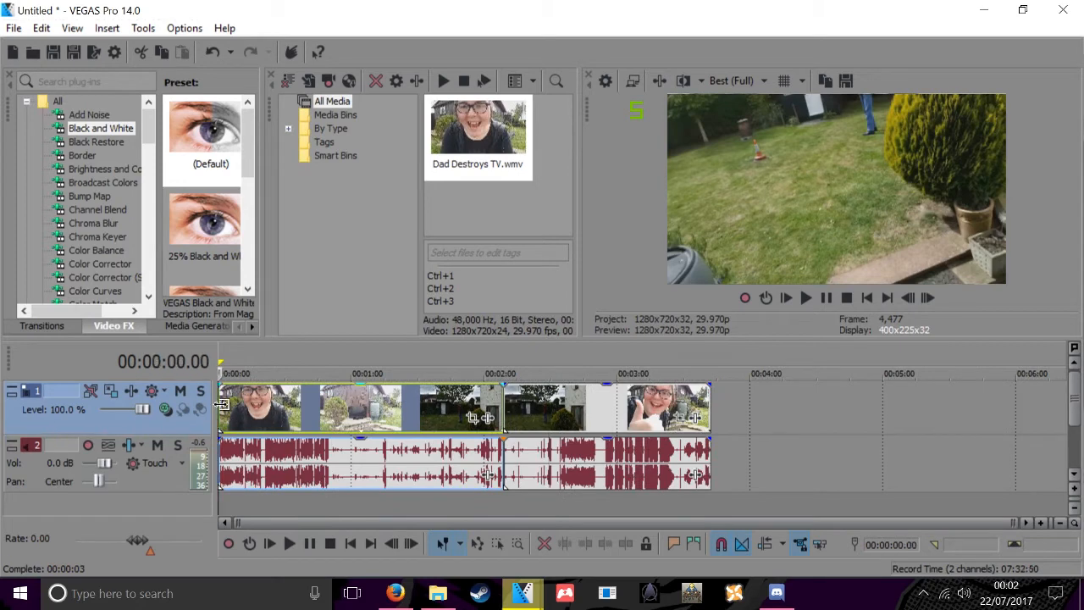
Play the first clip from the timeline start to find the pause in speech at about 00:00:11
click(225, 412)
scroll(385, 441, up, 2)
scroll(512, 432, up, 2)
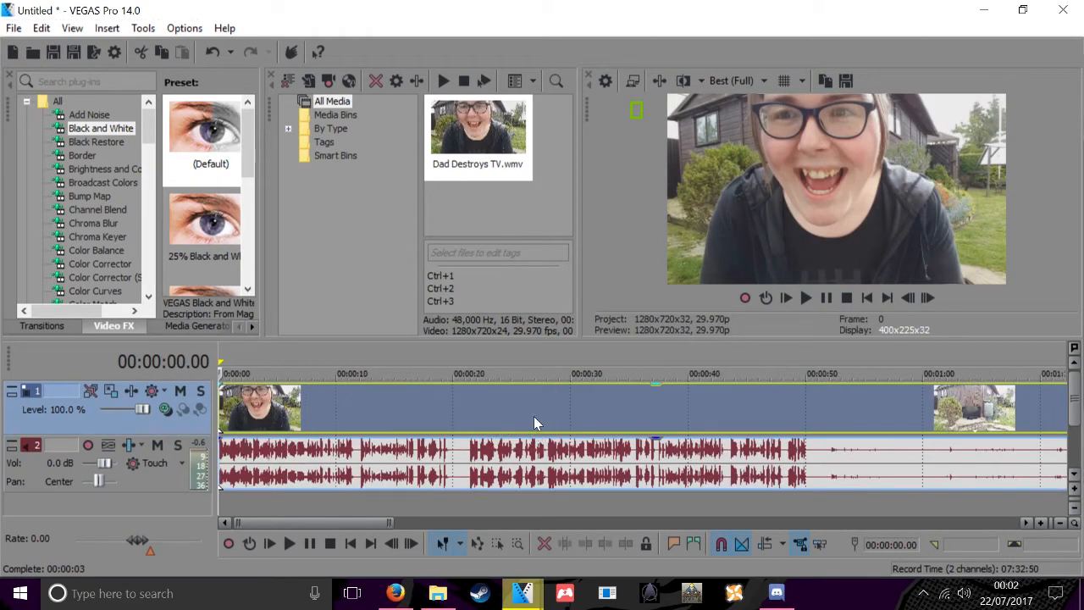
key(space)
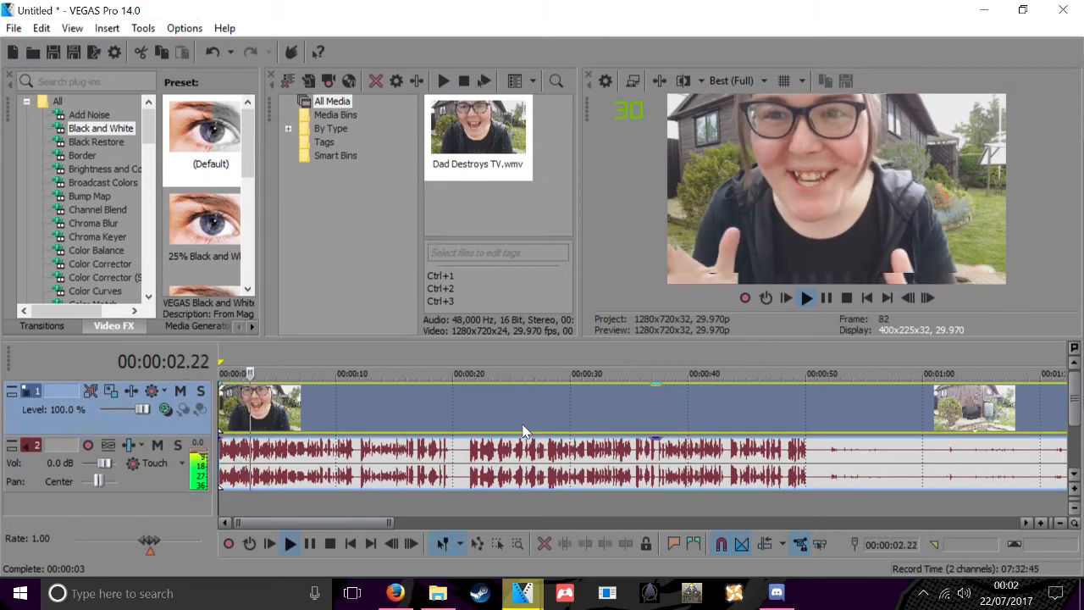
scroll(523, 431, up, 2)
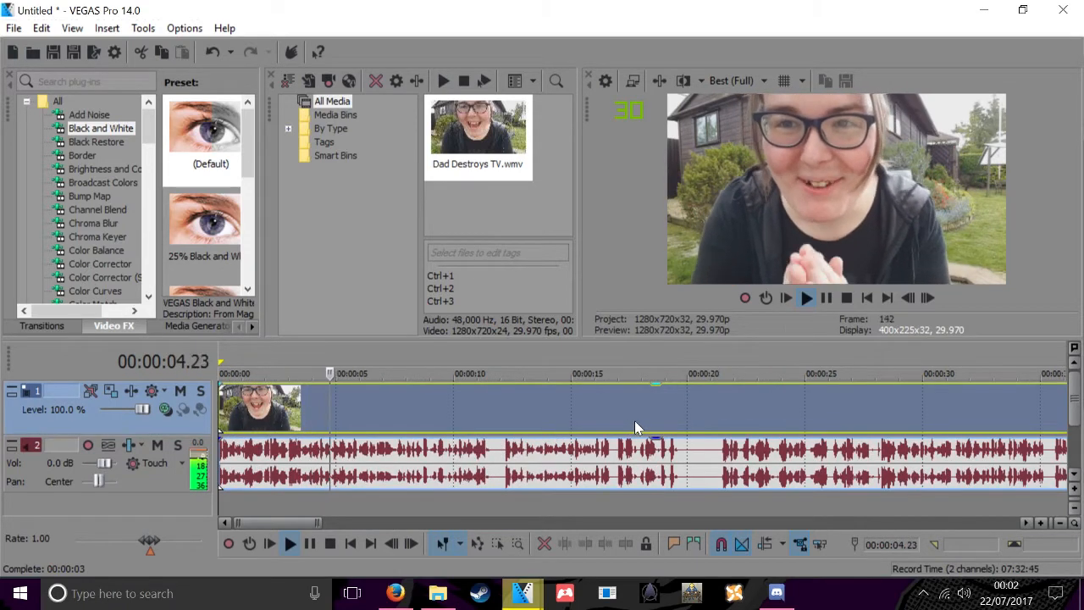
scroll(634, 420, up, 1)
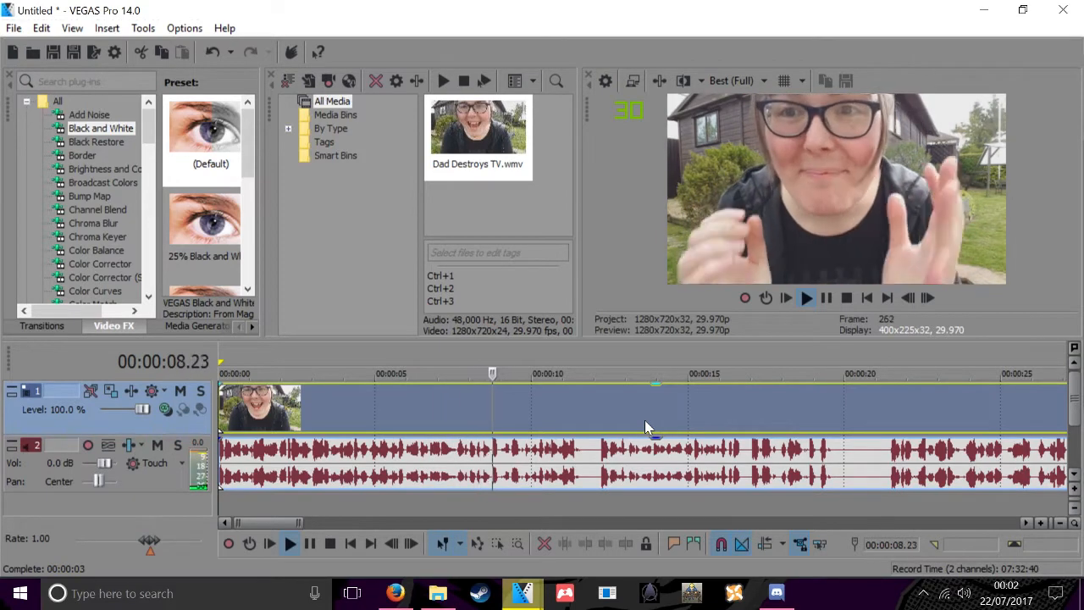
scroll(645, 420, up, 1)
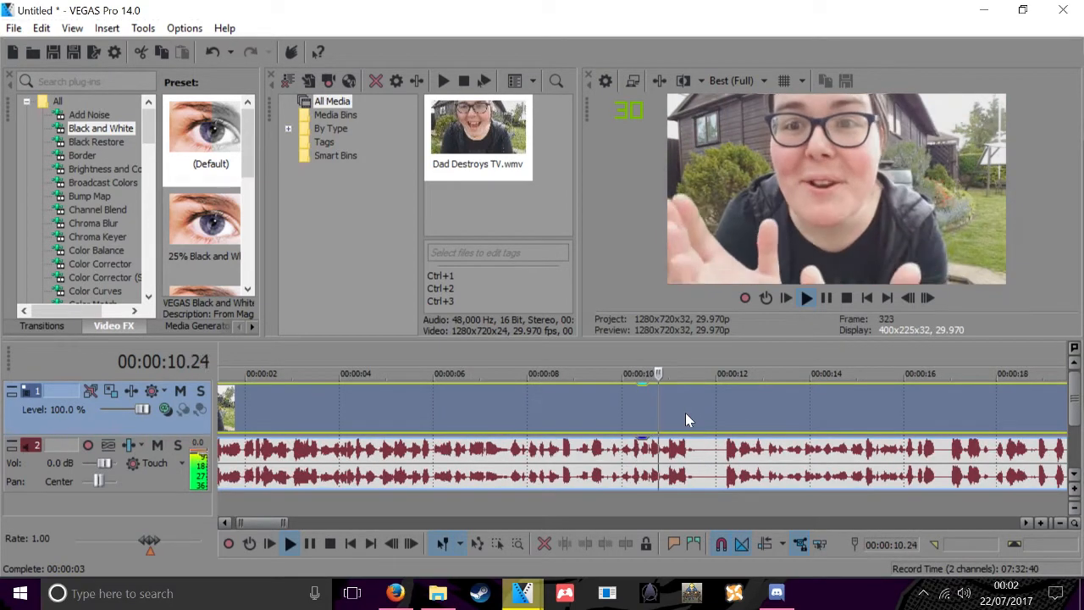
key(space)
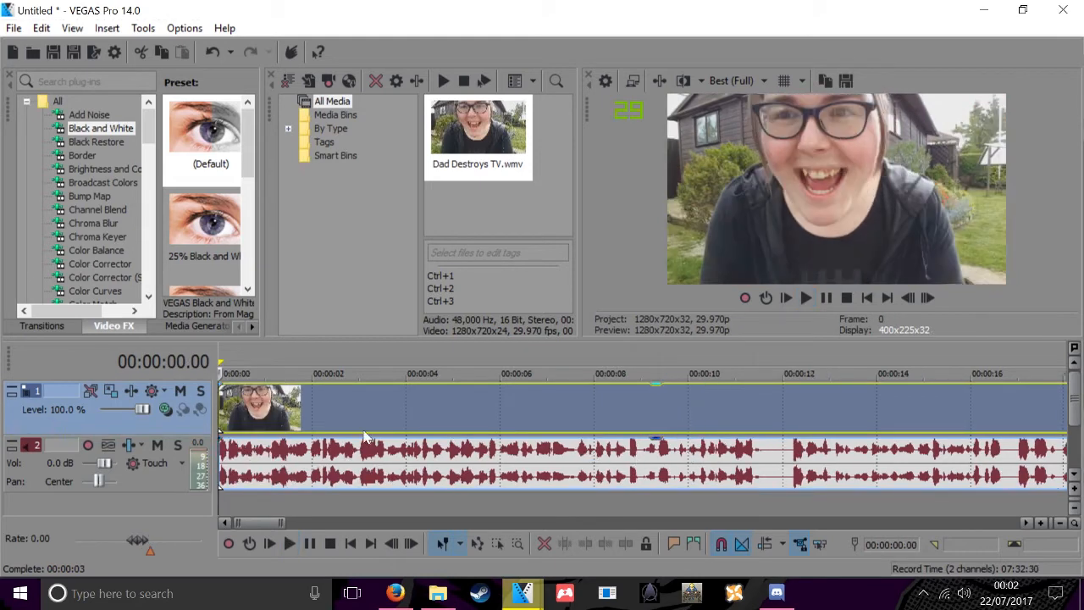
Split the clip at 00:00:11.12, where the pause in the audio begins
click(750, 450)
click(791, 449)
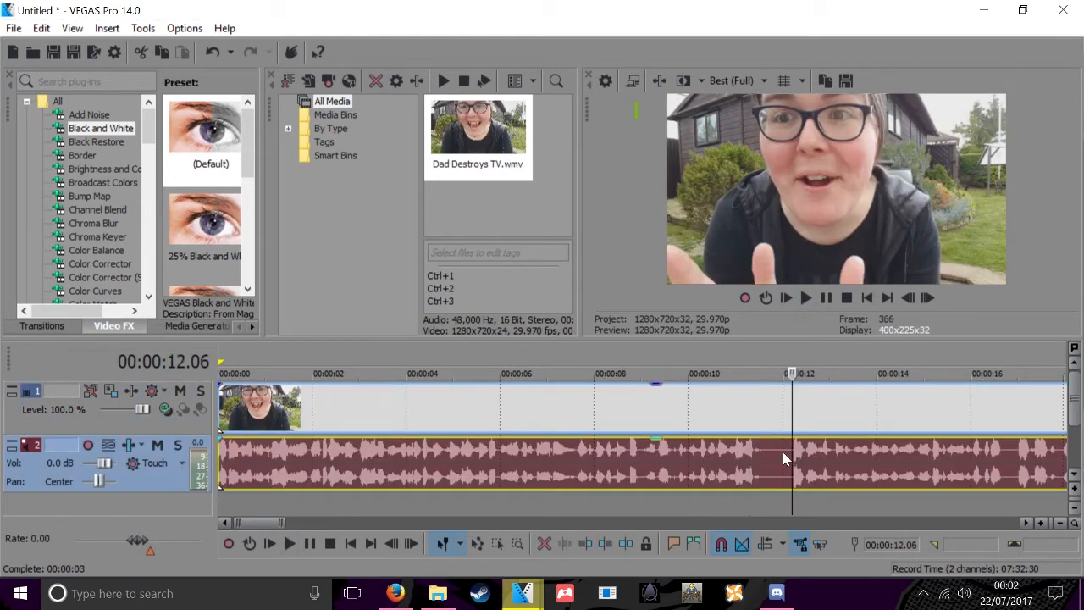
click(754, 446)
click(765, 414)
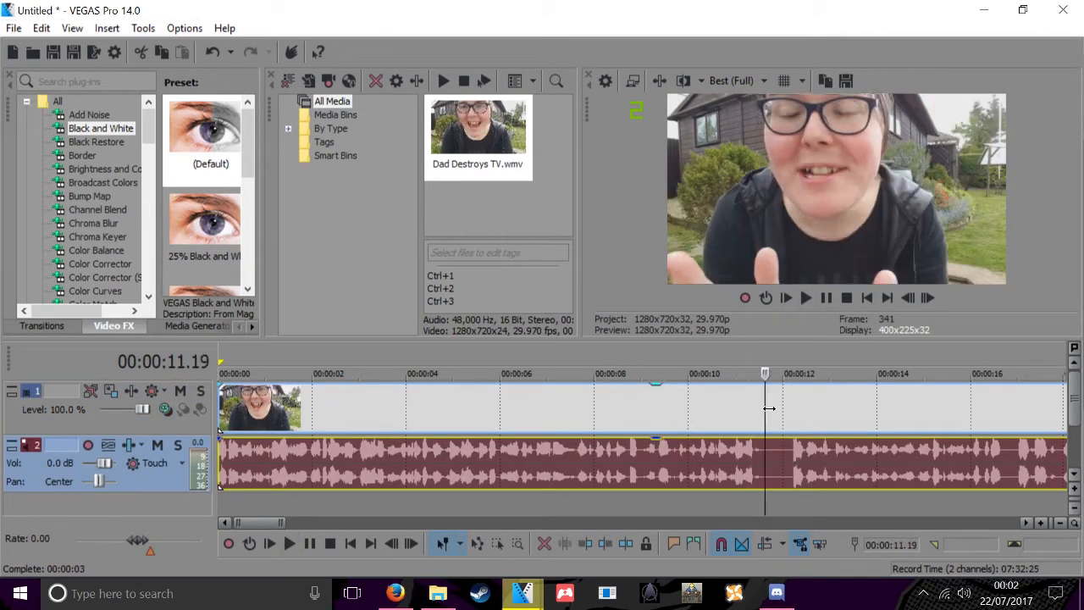
click(769, 419)
click(756, 417)
click(810, 418)
click(748, 418)
click(757, 418)
click(755, 417)
click(754, 417)
click(755, 417)
scroll(755, 417, up, 6)
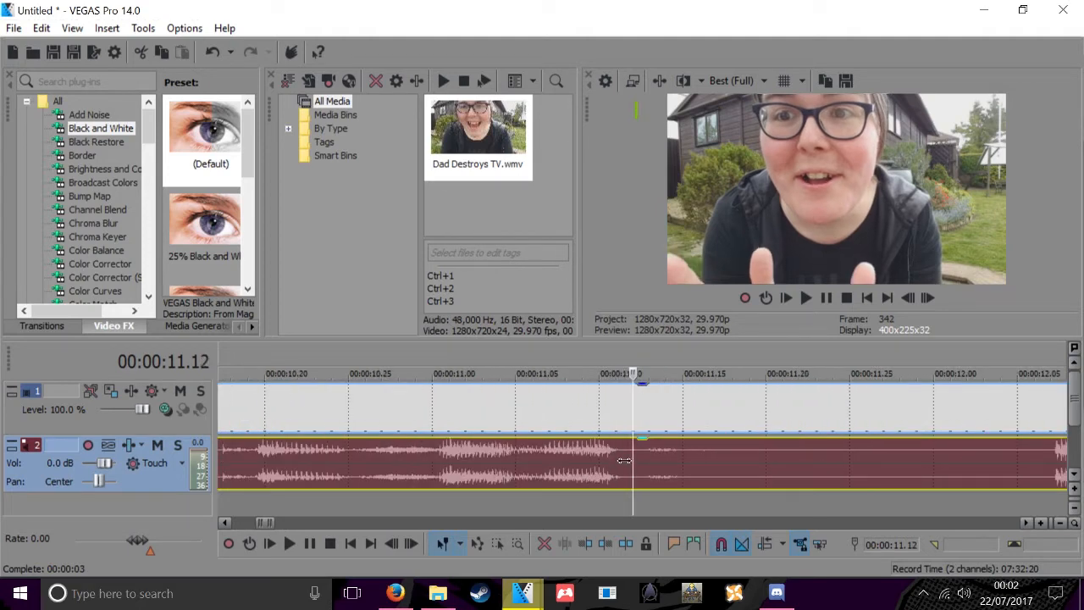
key(s)
Split the clip again at 00:00:12.07, just before the speech resumes
scroll(697, 453, down, 4)
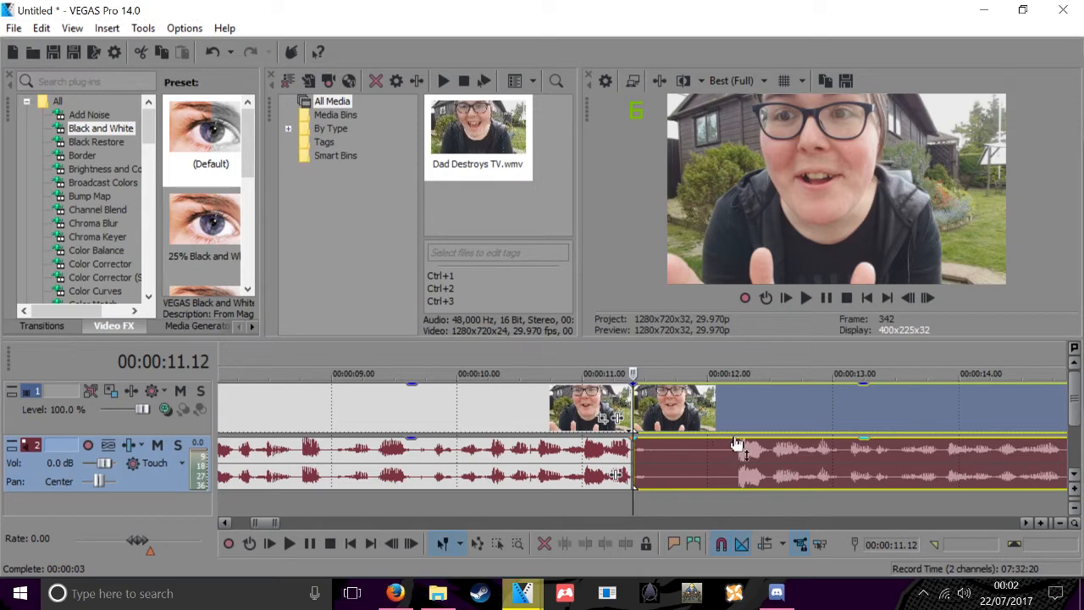
click(738, 447)
scroll(746, 466, up, 6)
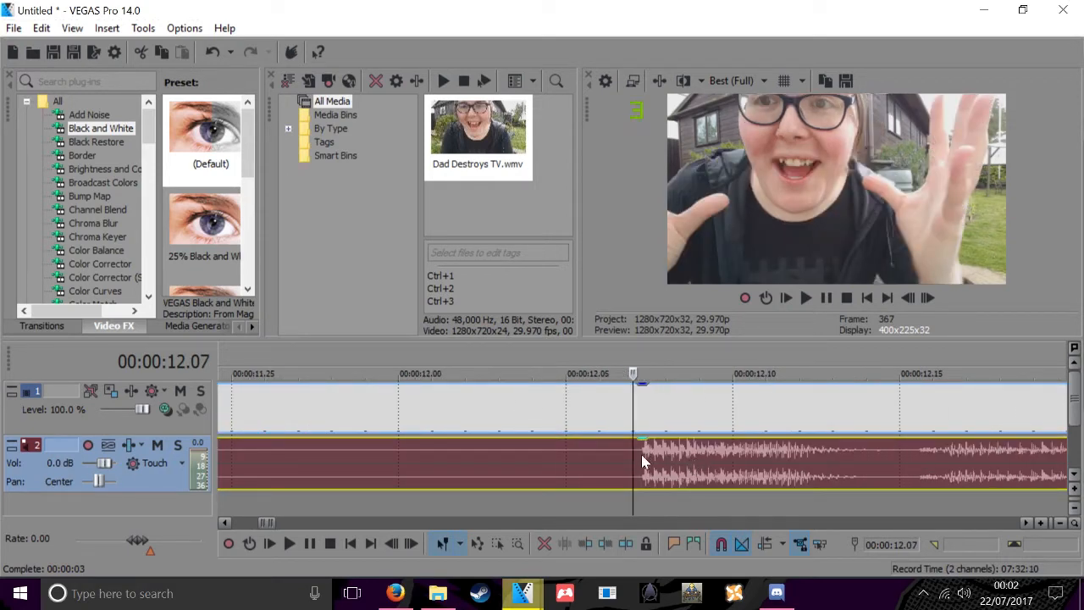
key(s)
Examine the silent section between the two cuts and play it from about 00:00:11.03
scroll(630, 453, down, 4)
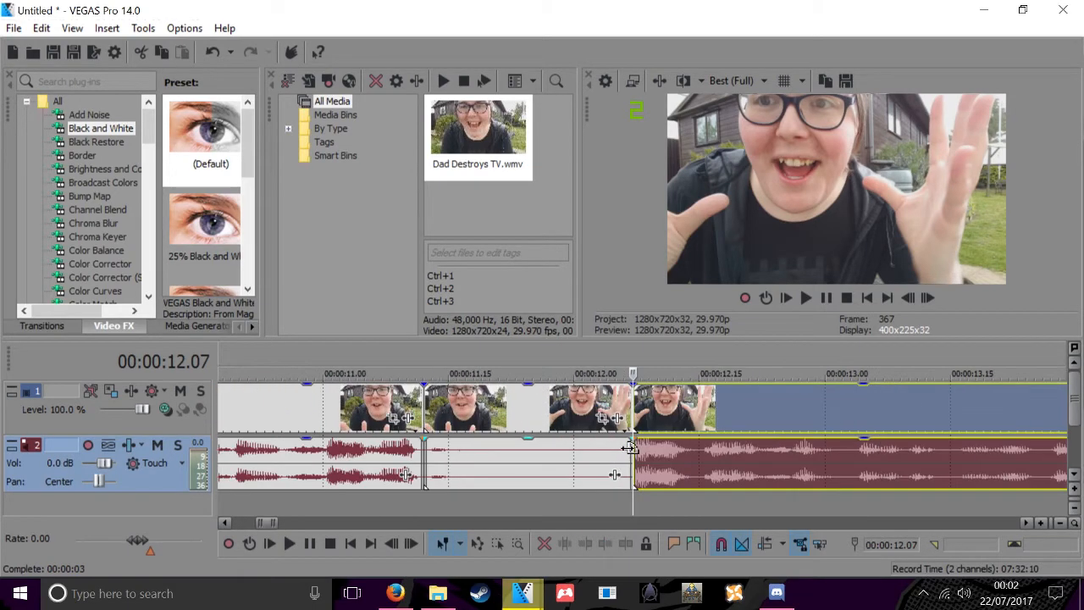
scroll(631, 446, down, 3)
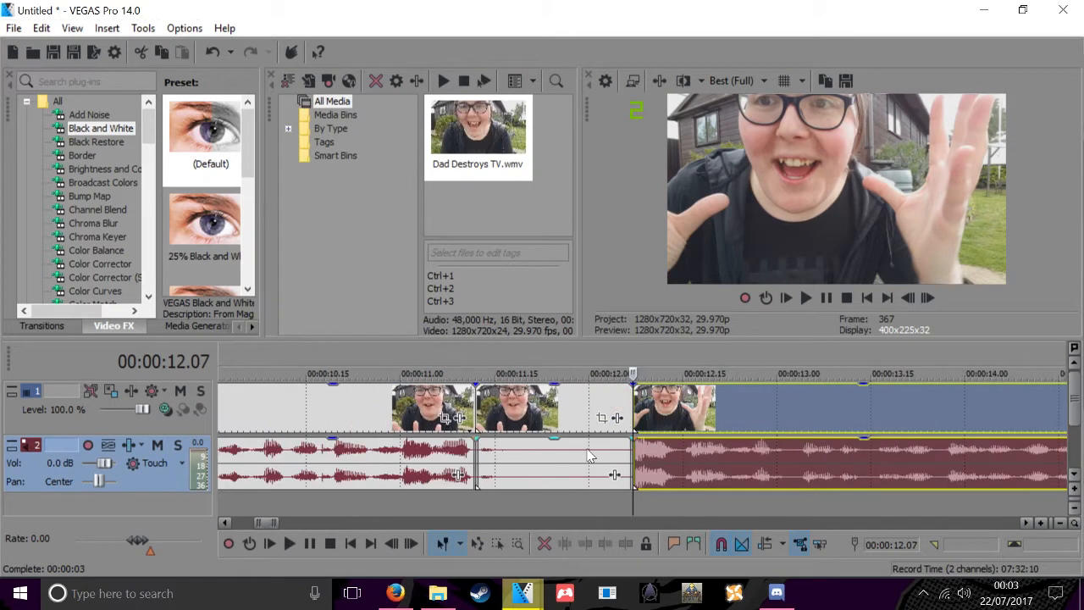
scroll(494, 433, up, 2)
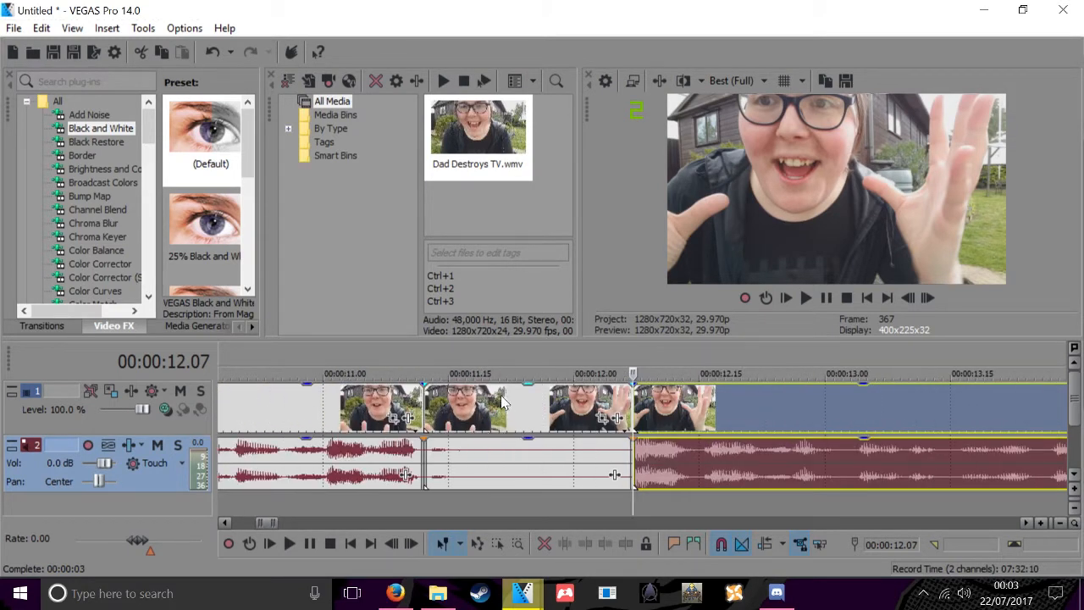
click(349, 472)
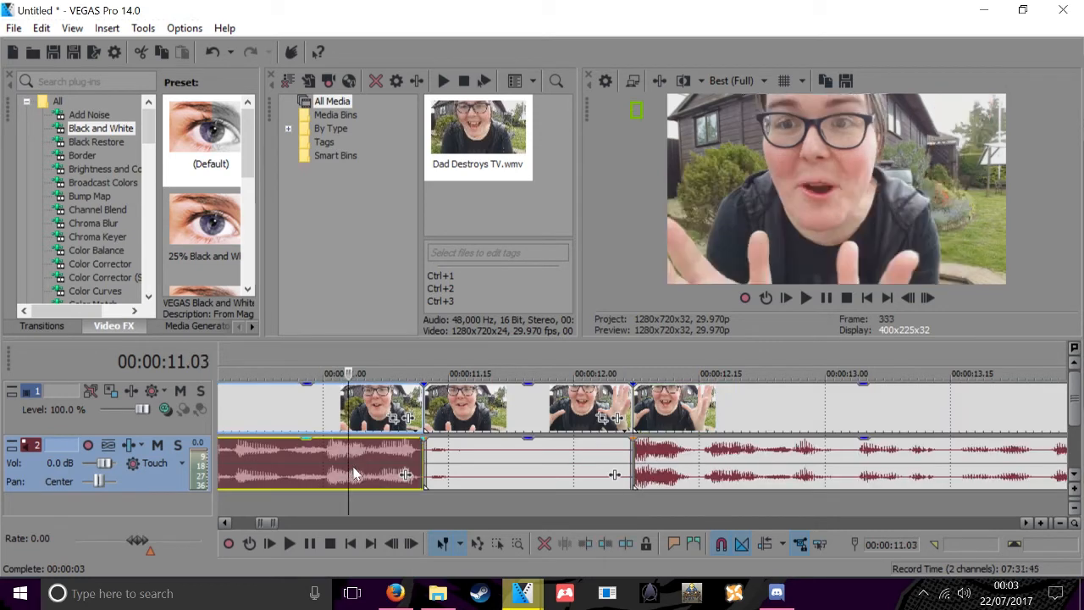
key(space)
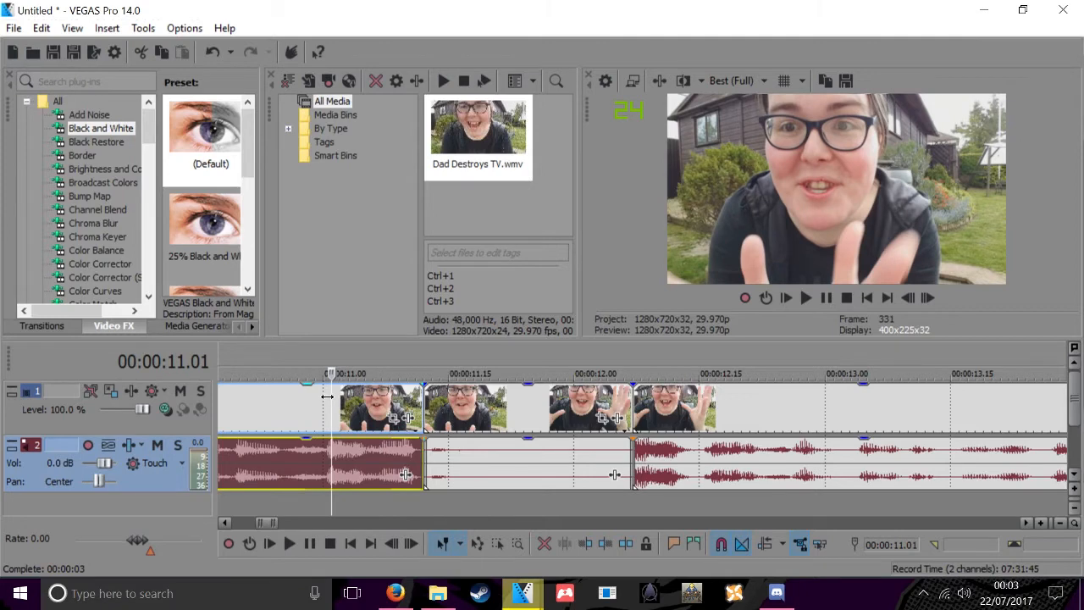
Delete the silent event between the two cuts and move the following event back to close the gap
click(440, 379)
drag(438, 383, 487, 372)
right_click(532, 424)
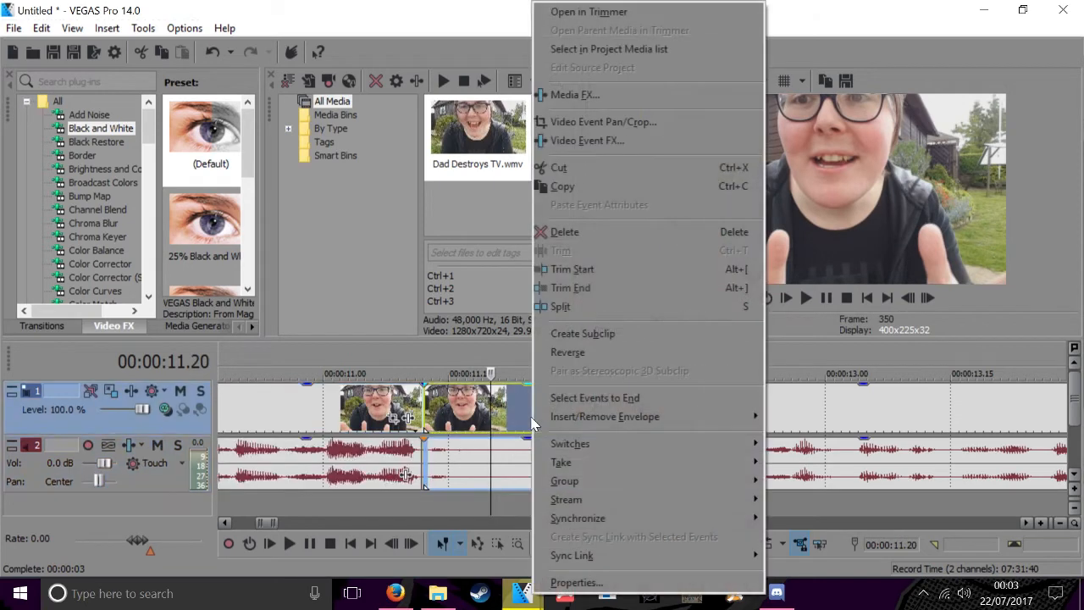
click(539, 231)
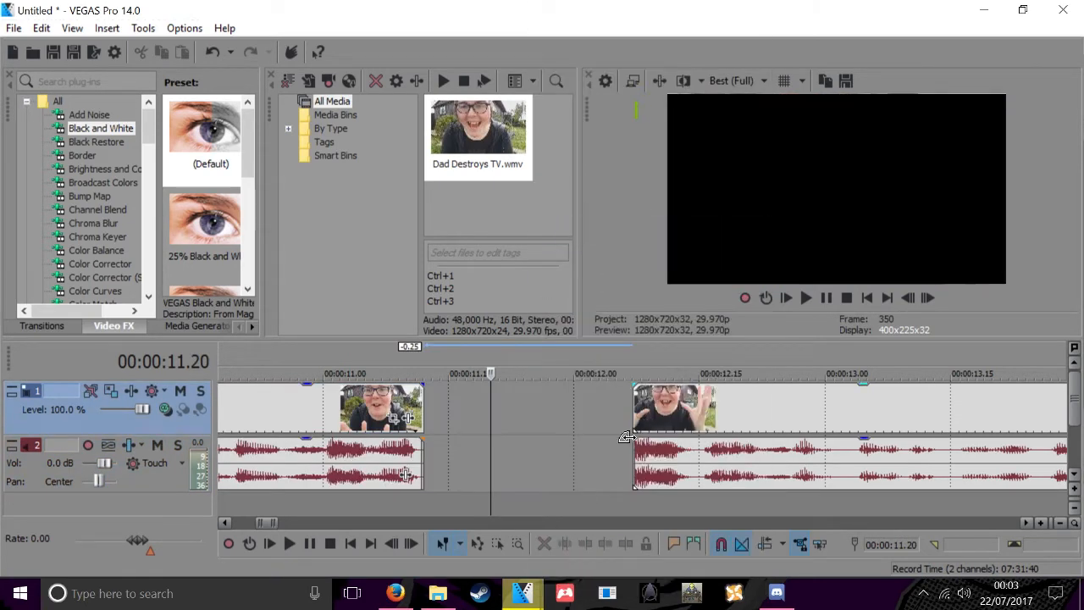
drag(708, 413, 498, 413)
scroll(305, 411, down, 4)
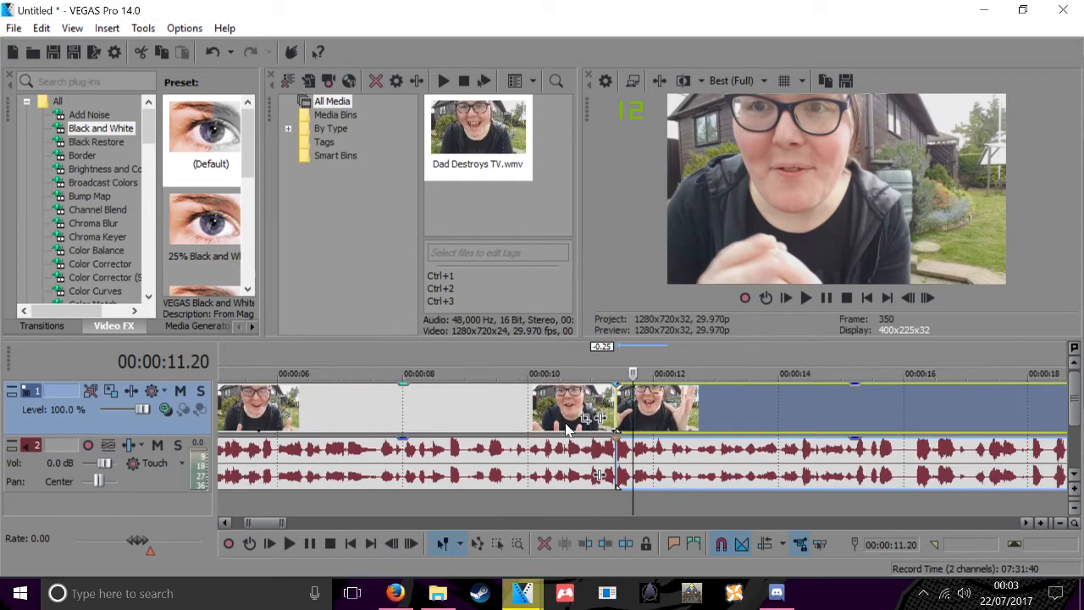
Play the join between the two events from about 00:00:10.14 to check the cut
click(475, 430)
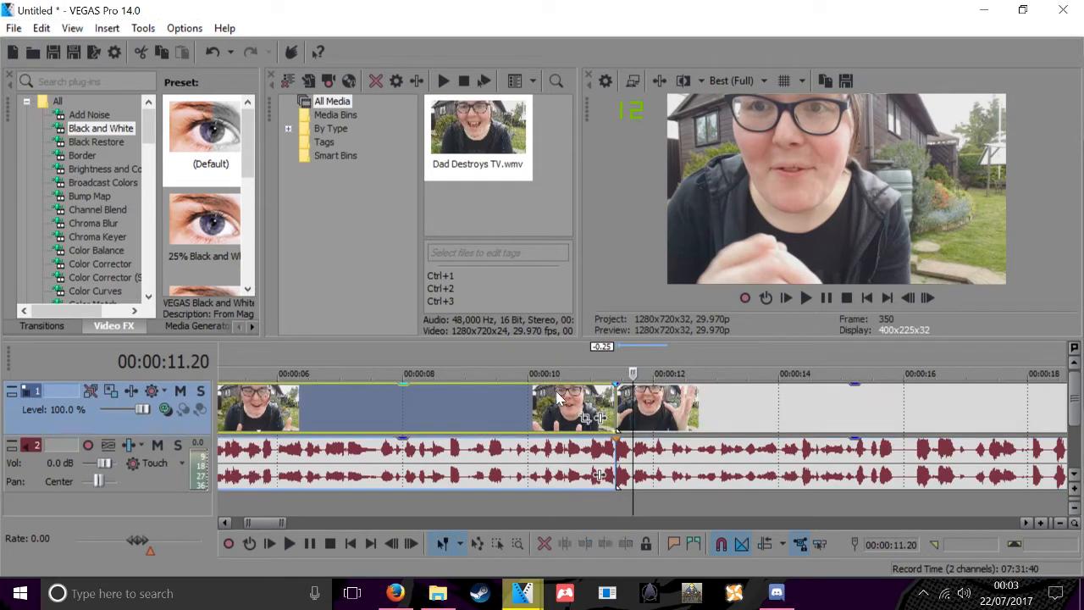
key(space)
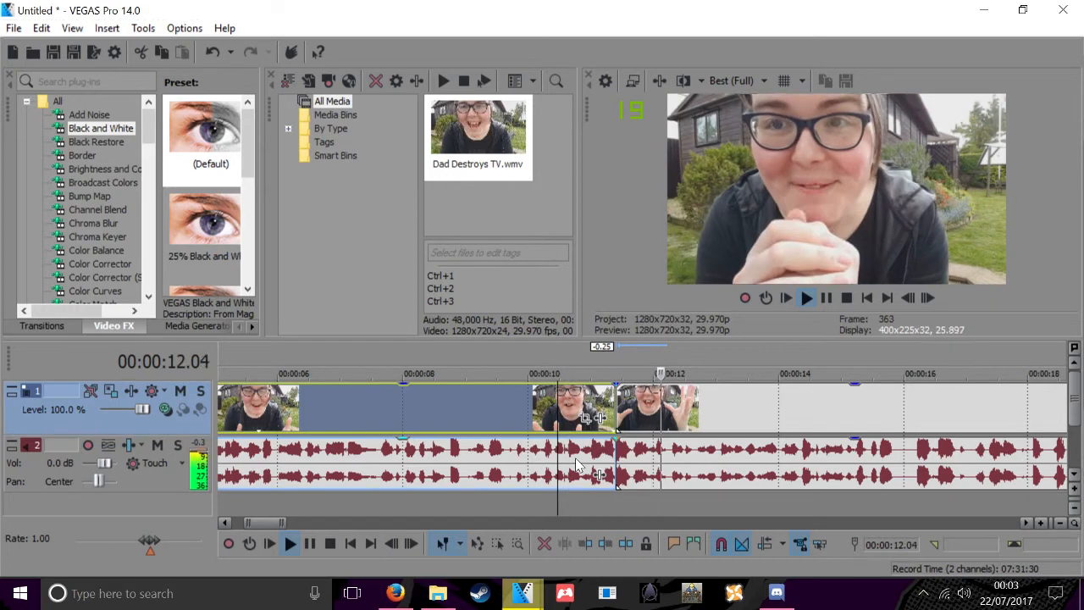
key(space)
scroll(622, 462, up, 2)
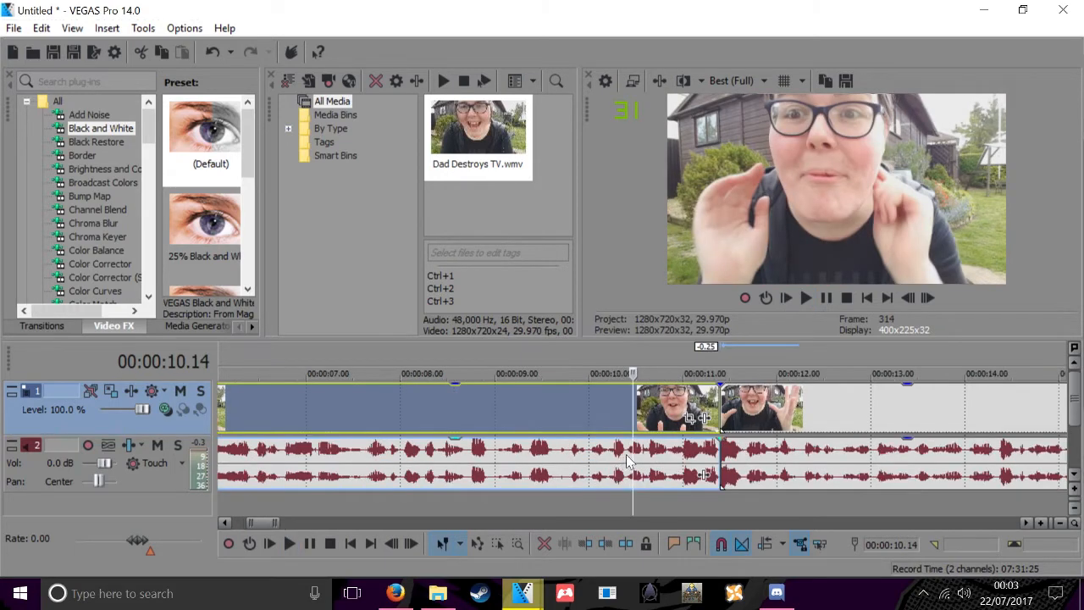
scroll(631, 460, up, 2)
scroll(640, 460, down, 2)
scroll(648, 460, up, 1)
scroll(652, 459, down, 3)
scroll(664, 459, up, 2)
scroll(665, 457, down, 2)
key(space)
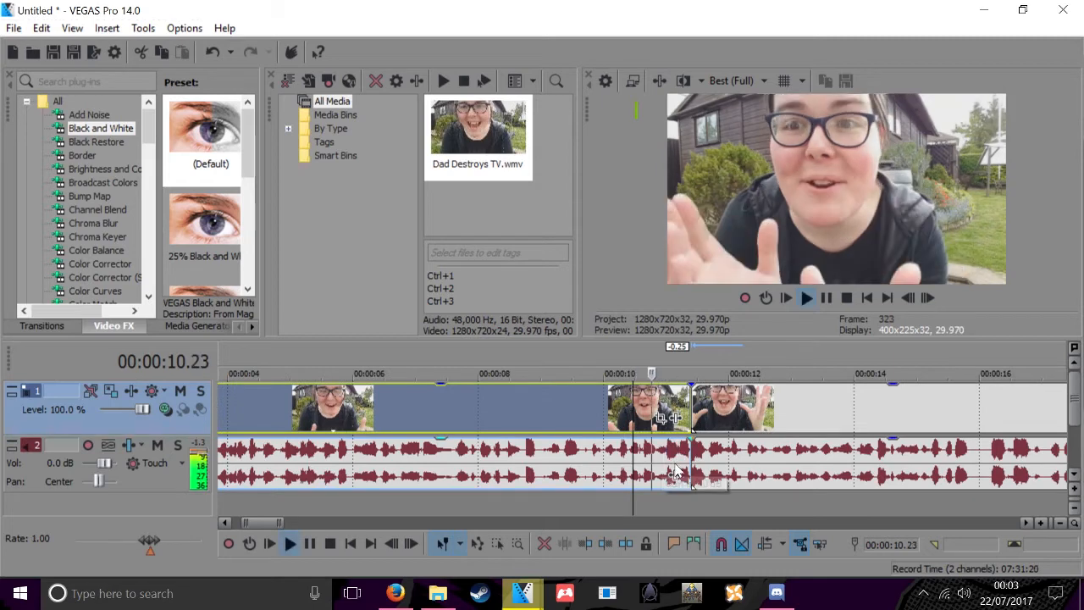
key(space)
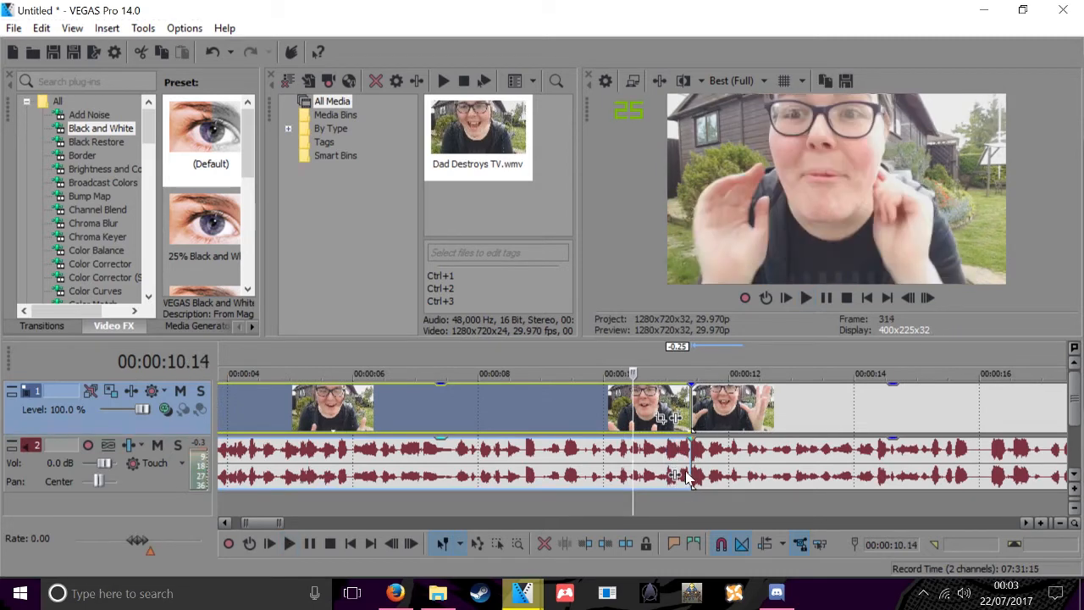
scroll(684, 461, down, 2)
scroll(685, 458, up, 2)
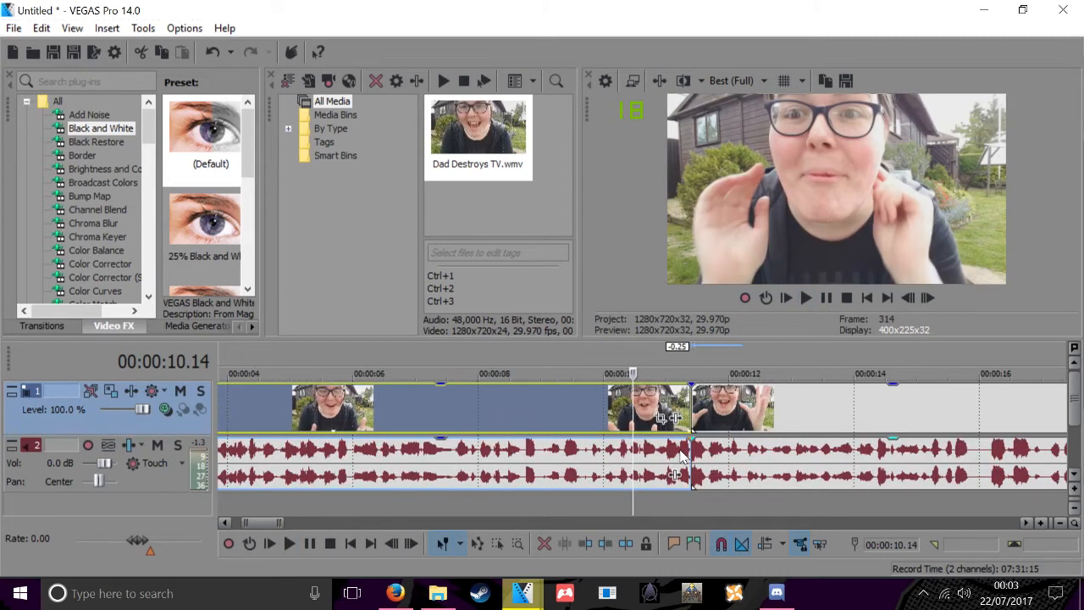
Extend the start of the event after the cut slightly and butt it back against the preceding event
drag(731, 420, 772, 415)
drag(742, 456, 730, 463)
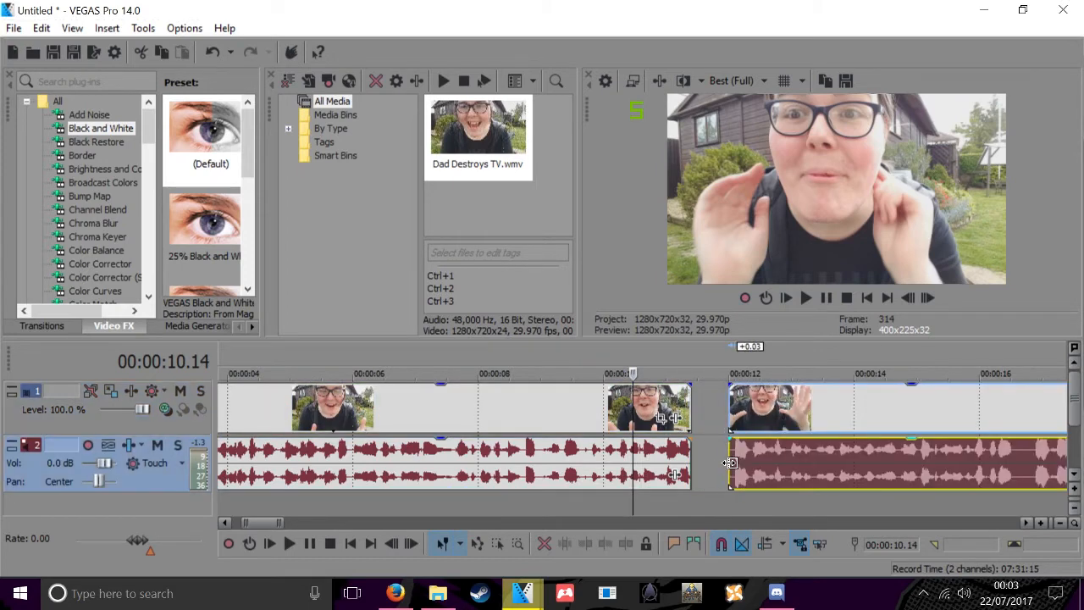
drag(757, 424, 719, 415)
key(space)
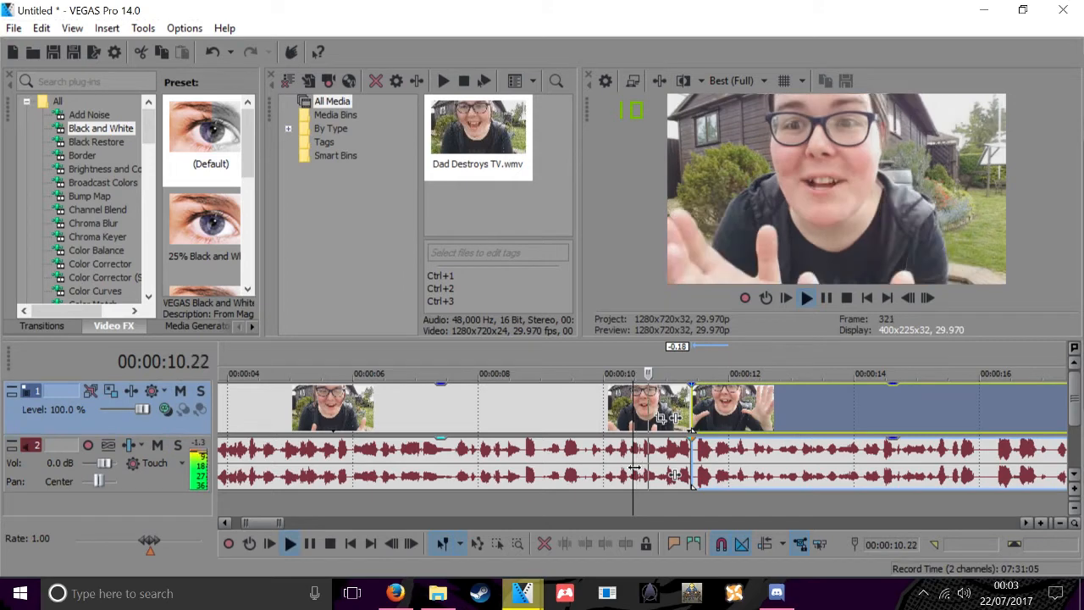
key(space)
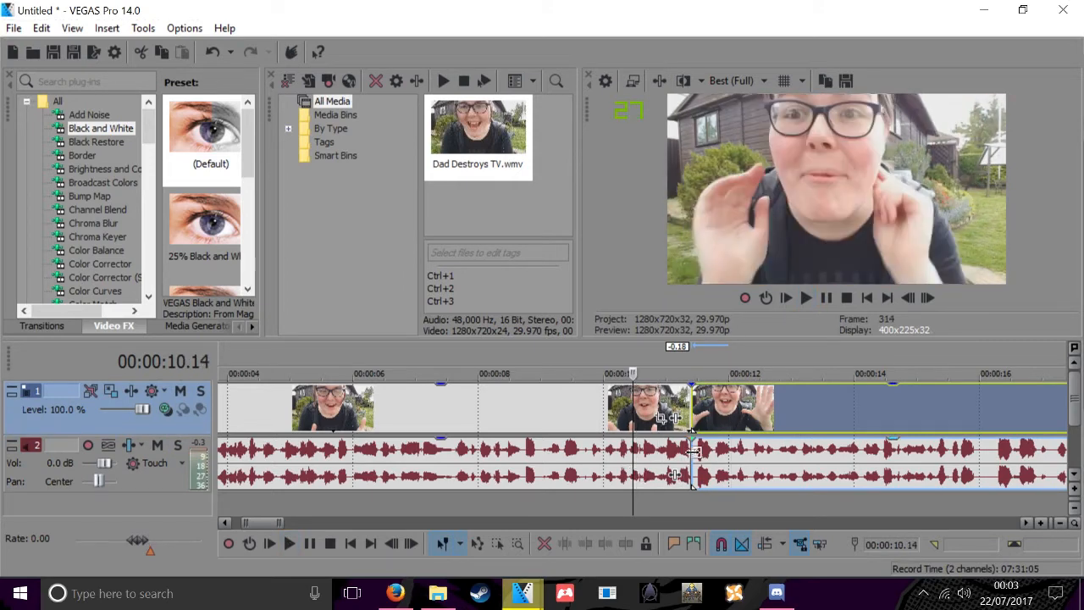
Insert a new empty video track above the existing video track
scroll(675, 468, down, 10)
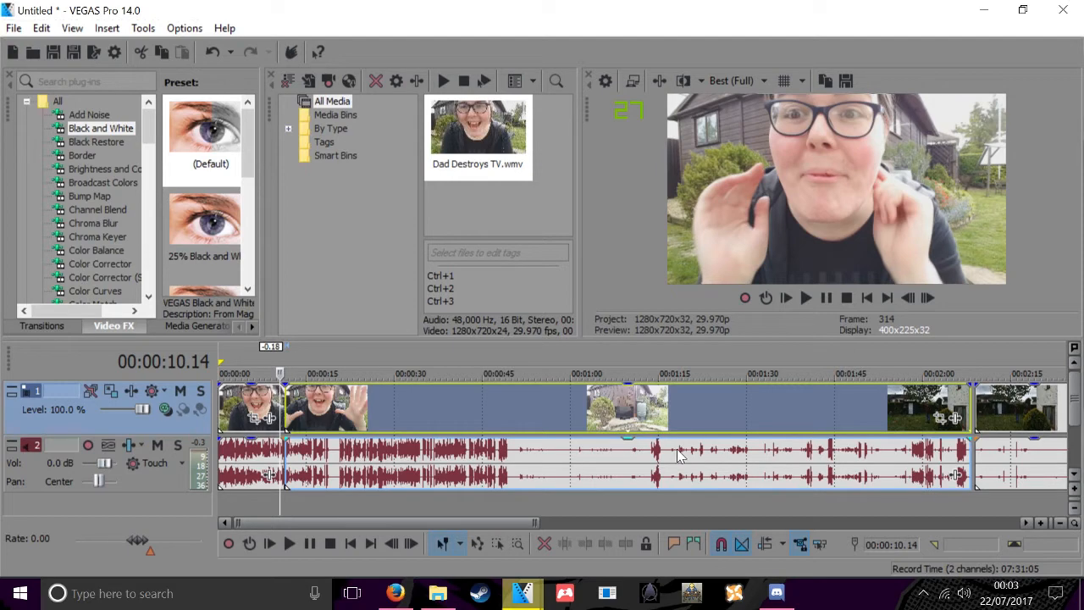
scroll(677, 454, down, 3)
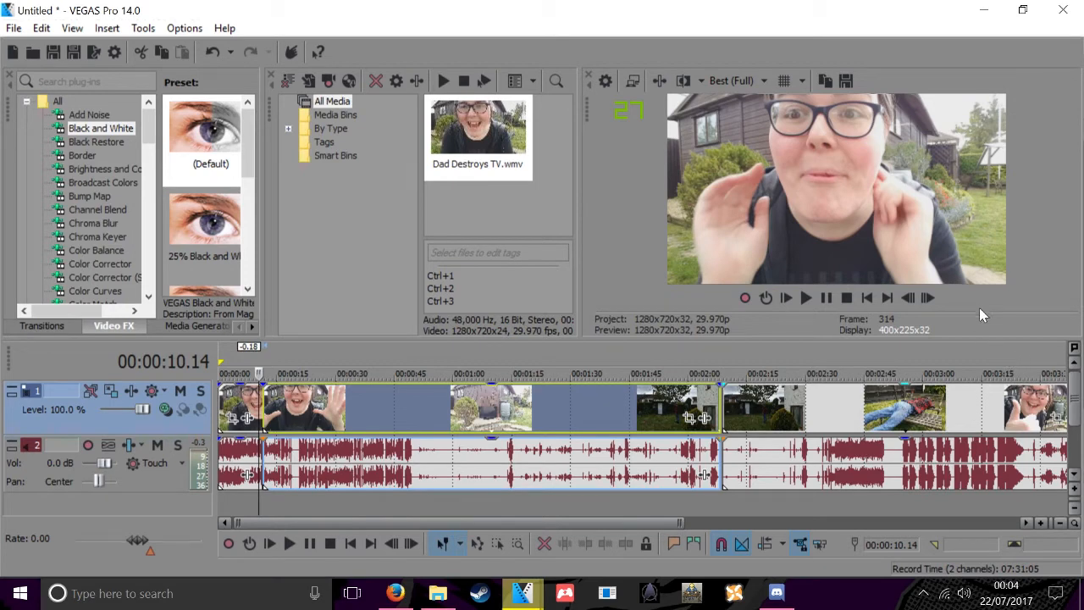
scroll(808, 436, down, 2)
scroll(808, 435, up, 2)
scroll(774, 465, down, 1)
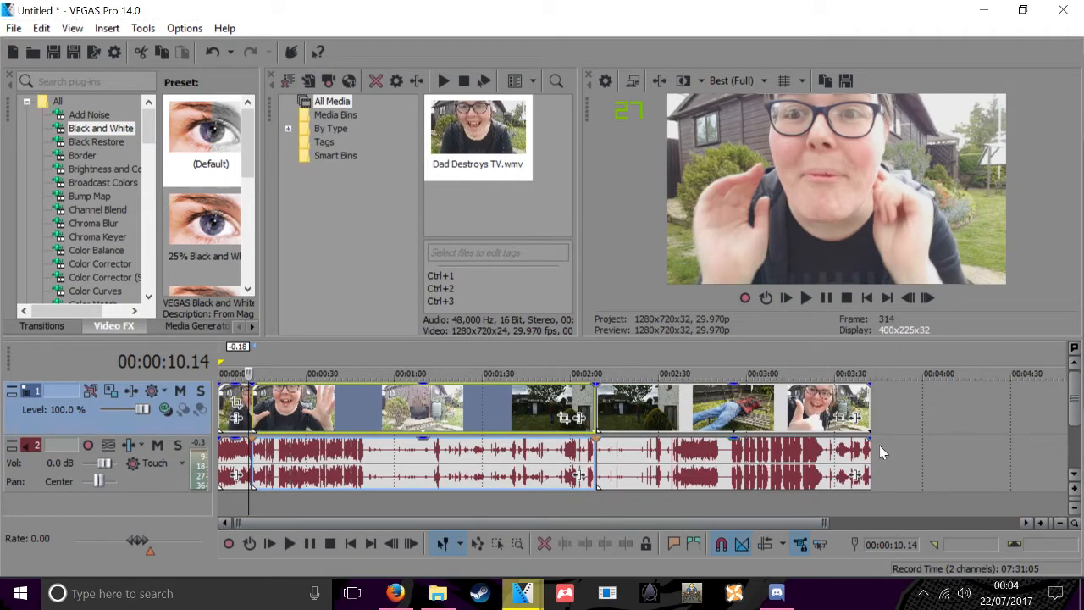
click(893, 392)
right_click(893, 392)
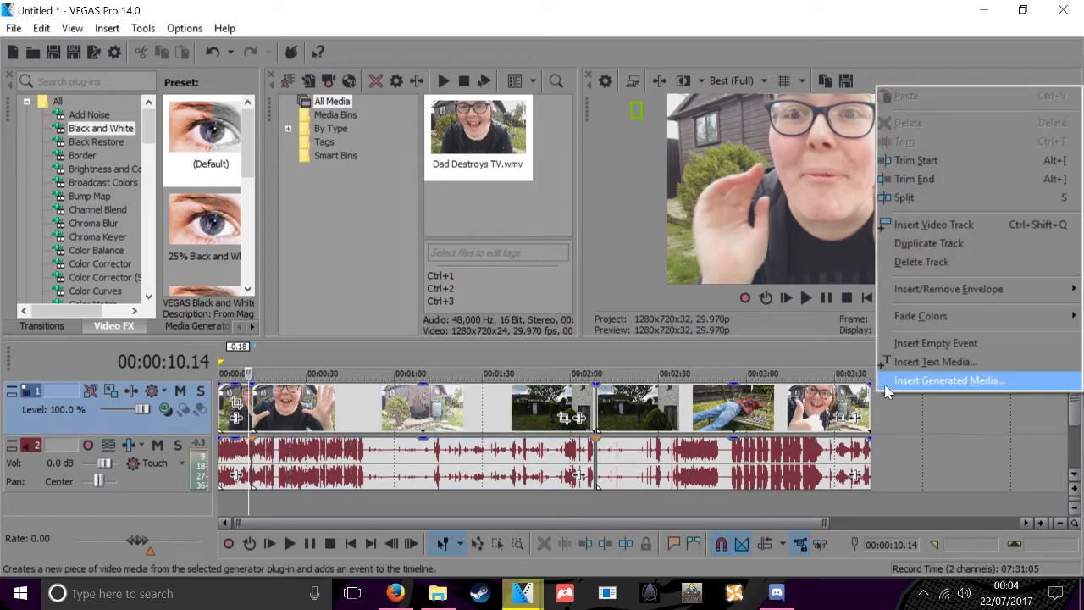
click(909, 223)
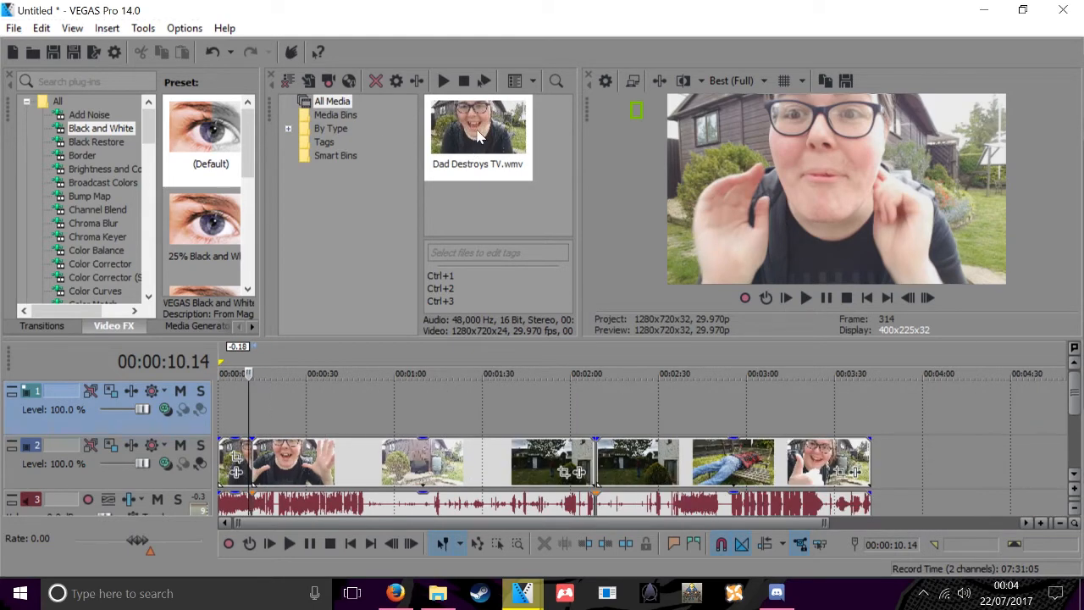
Add Dad Destroys TV.wmv to the new video track at about 00:00:10.14 and enlarge the timeline area to show all tracks
drag(480, 133, 488, 297)
drag(422, 332, 269, 392)
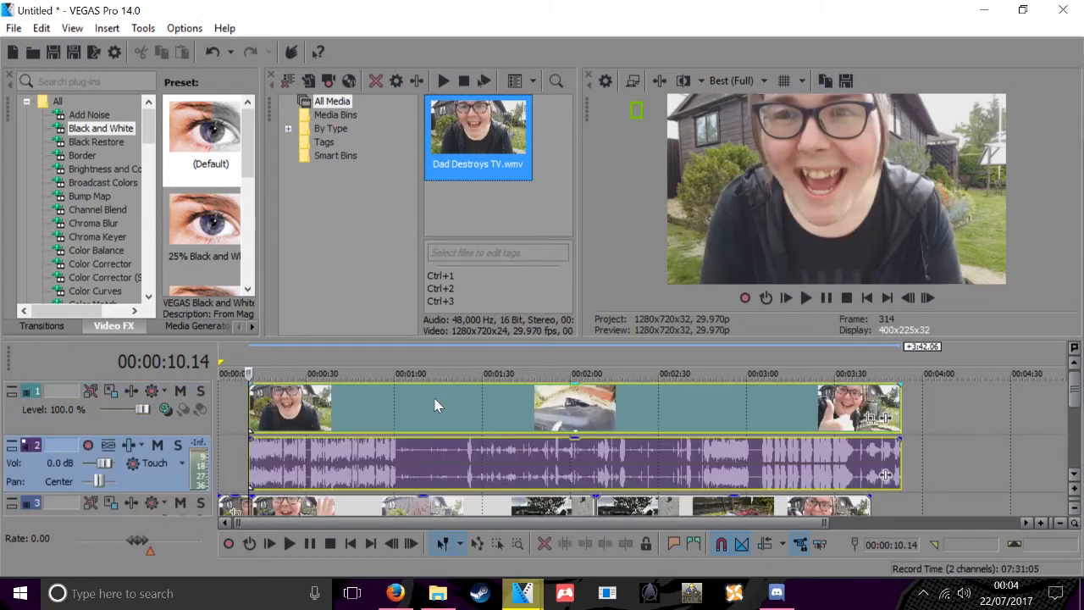
drag(486, 337, 500, 231)
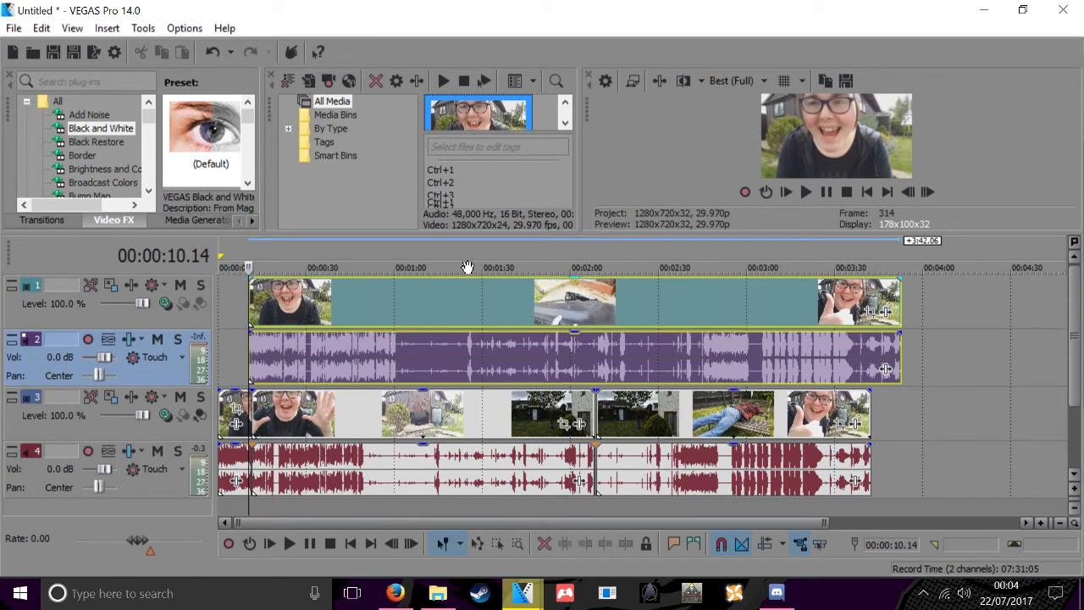
scroll(341, 337, down, 1)
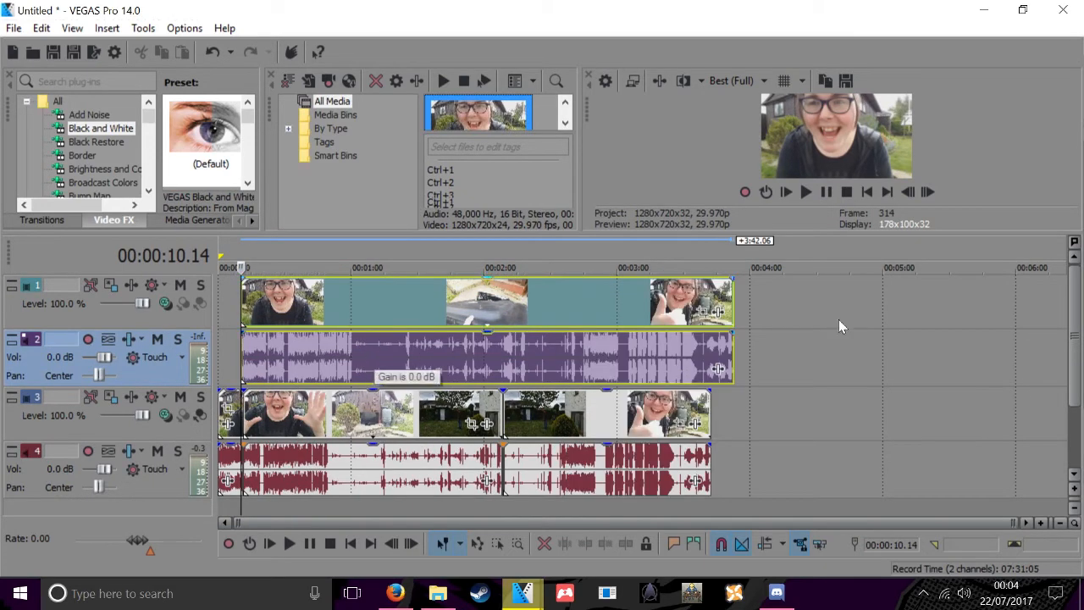
click(717, 350)
click(800, 356)
click(591, 350)
click(619, 305)
click(620, 349)
click(629, 300)
click(632, 359)
click(632, 313)
click(640, 307)
click(663, 338)
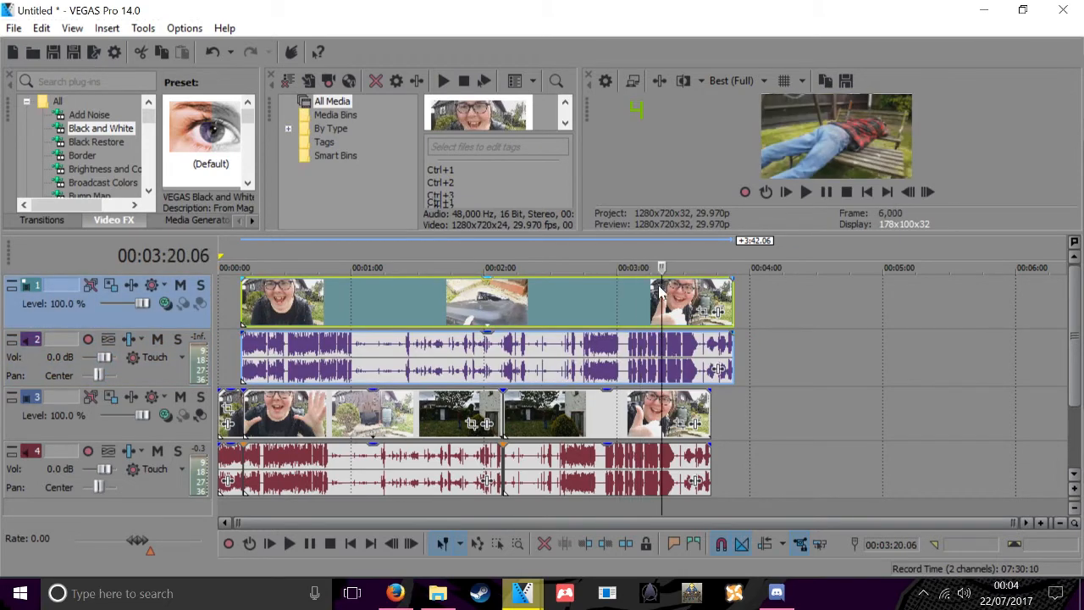
Delete the added clip's audio track and move its video event on the upper track to the timeline start
right_click(795, 343)
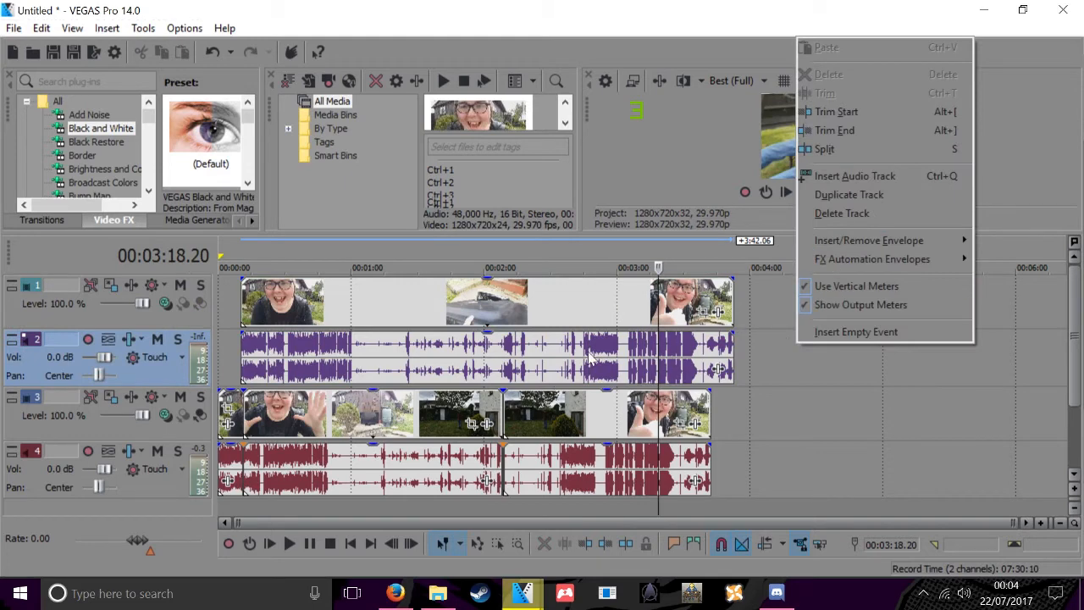
click(848, 213)
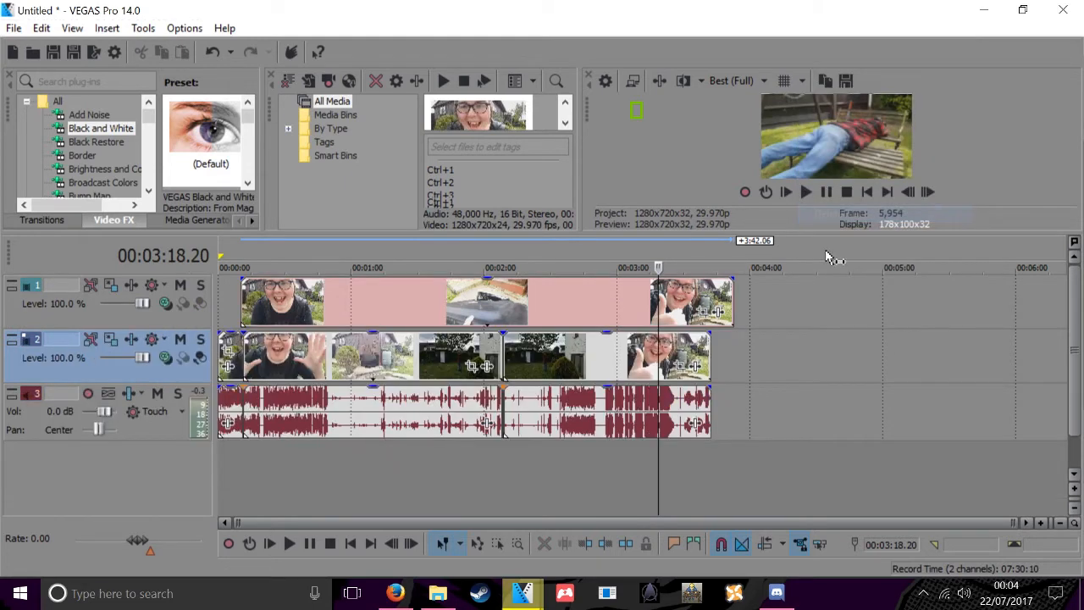
drag(519, 290, 415, 301)
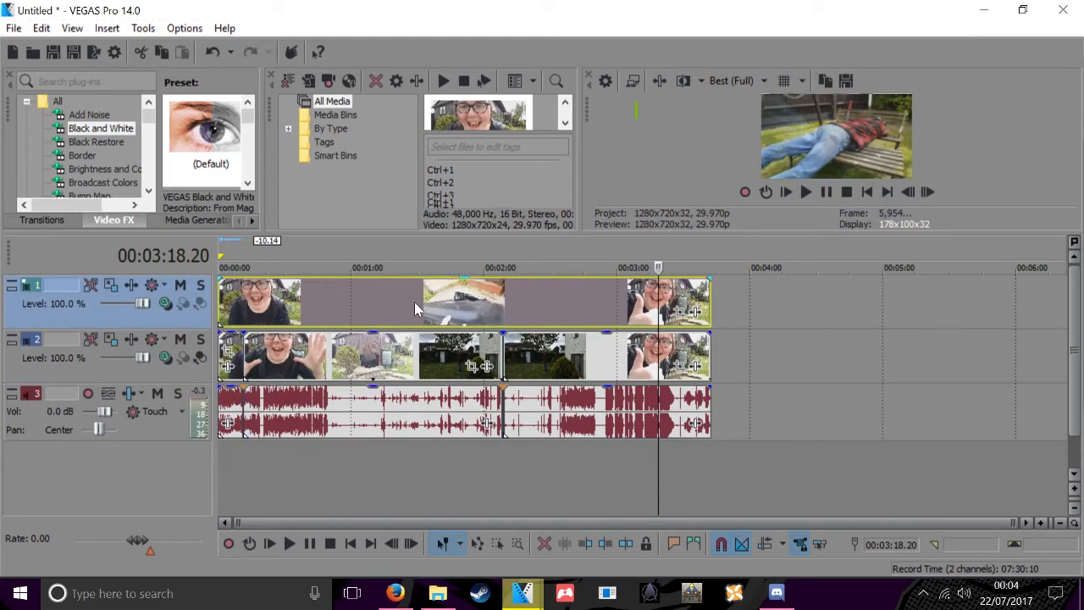
Place the playhead at about 00:02:45.13 and enlarge the video preview area
click(586, 234)
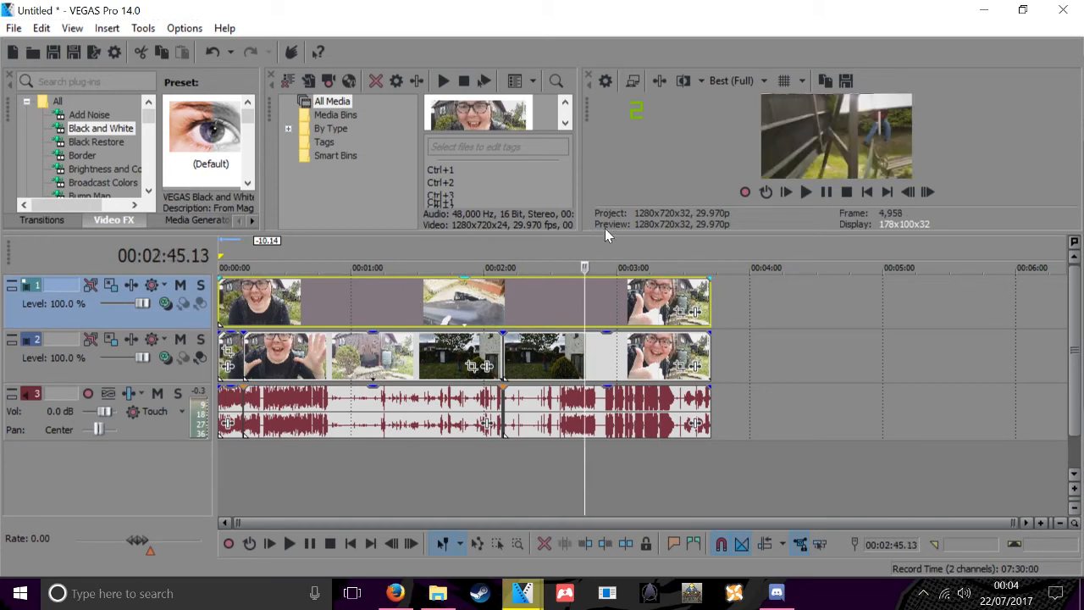
drag(605, 232, 615, 265)
drag(624, 305, 625, 302)
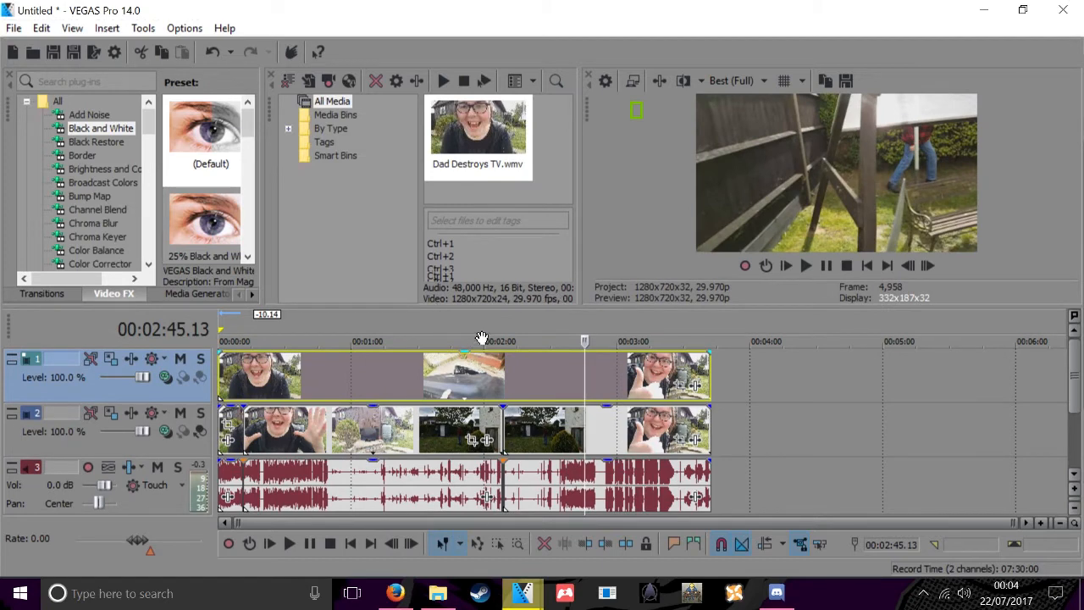
drag(501, 304, 532, 310)
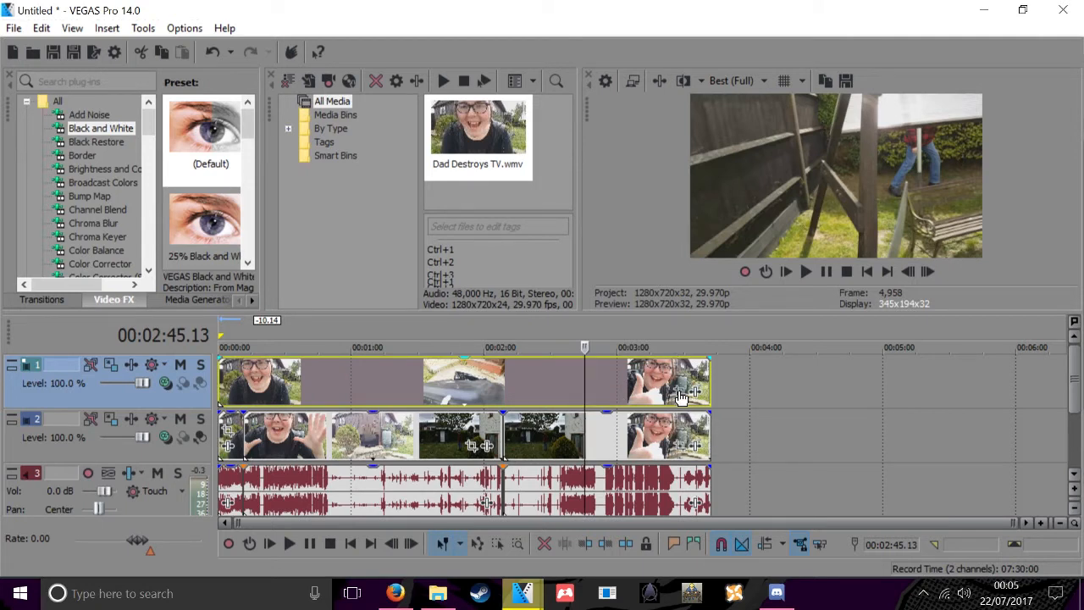
Open Event Pan/Crop for the upper track's event and enlarge the crop frame to 3,680 by 2,070
scroll(675, 386, up, 3)
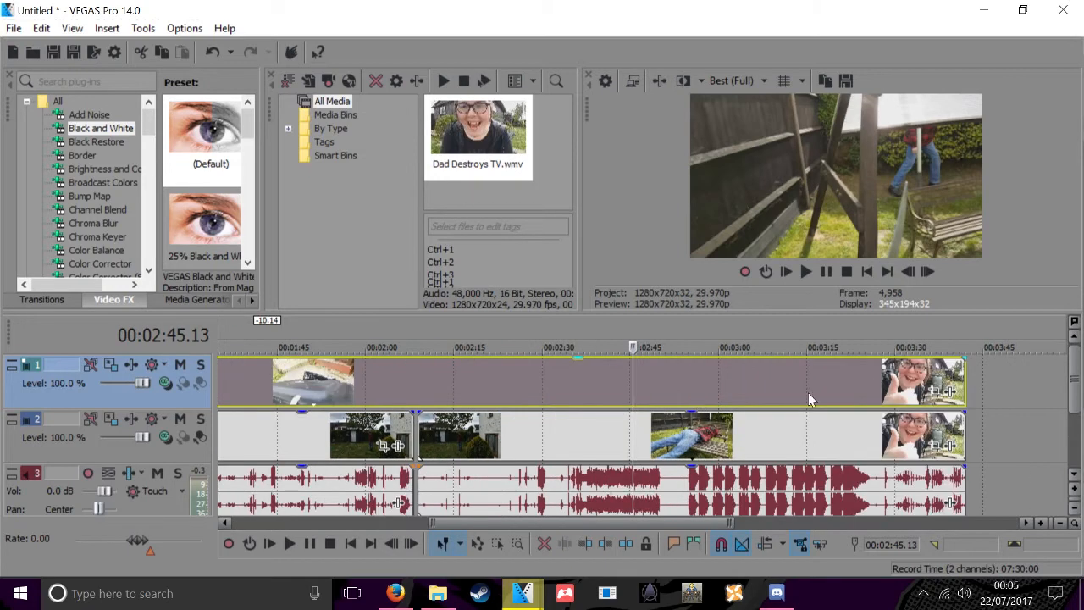
click(949, 393)
drag(467, 170, 544, 90)
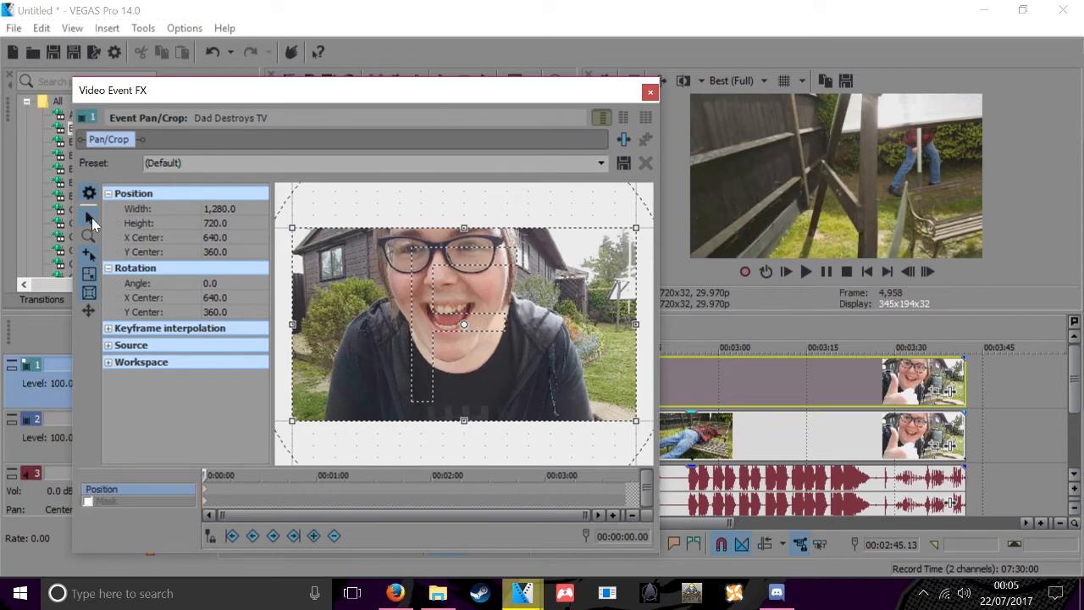
drag(637, 423, 712, 457)
scroll(513, 352, down, 3)
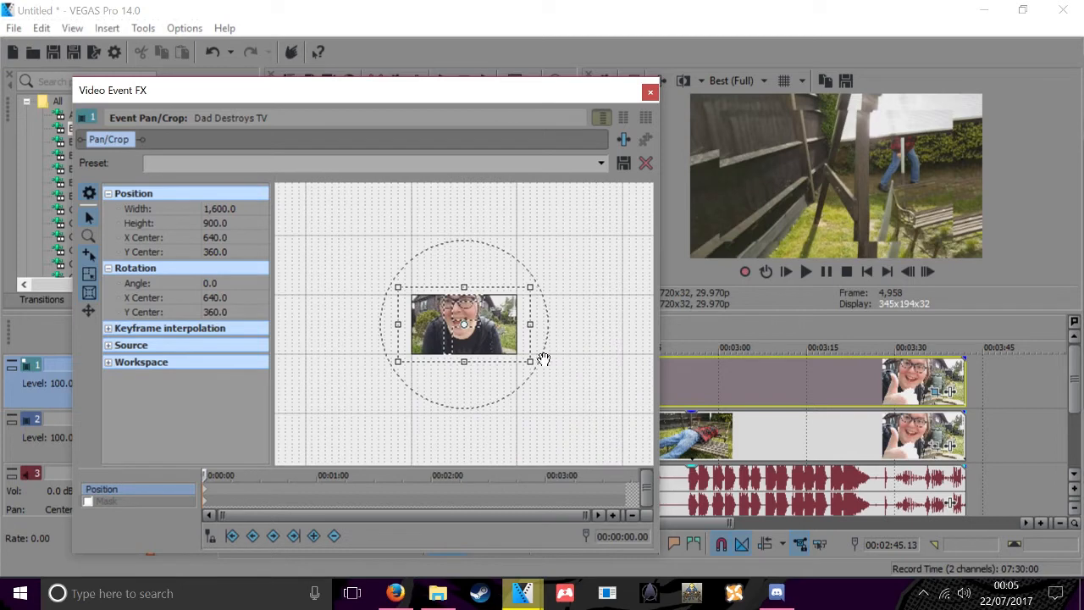
drag(531, 362, 610, 429)
Turn off snapping and shift the crop frame to X Center 1,832.8 and Y Center -318.6, placing the picture lower left, and close Pan/Crop
mouse_move(485, 315)
mouse_down()
mouse_move(486, 335)
mouse_move(382, 371)
mouse_move(387, 377)
mouse_move(609, 291)
mouse_move(624, 259)
mouse_move(506, 263)
mouse_move(473, 322)
mouse_up()
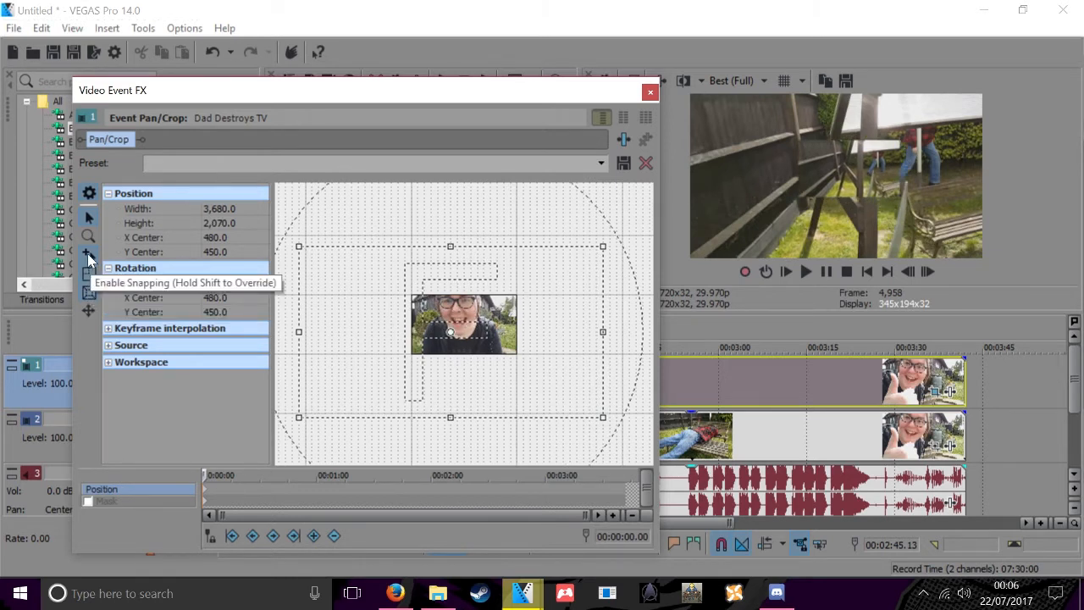
drag(402, 319, 514, 256)
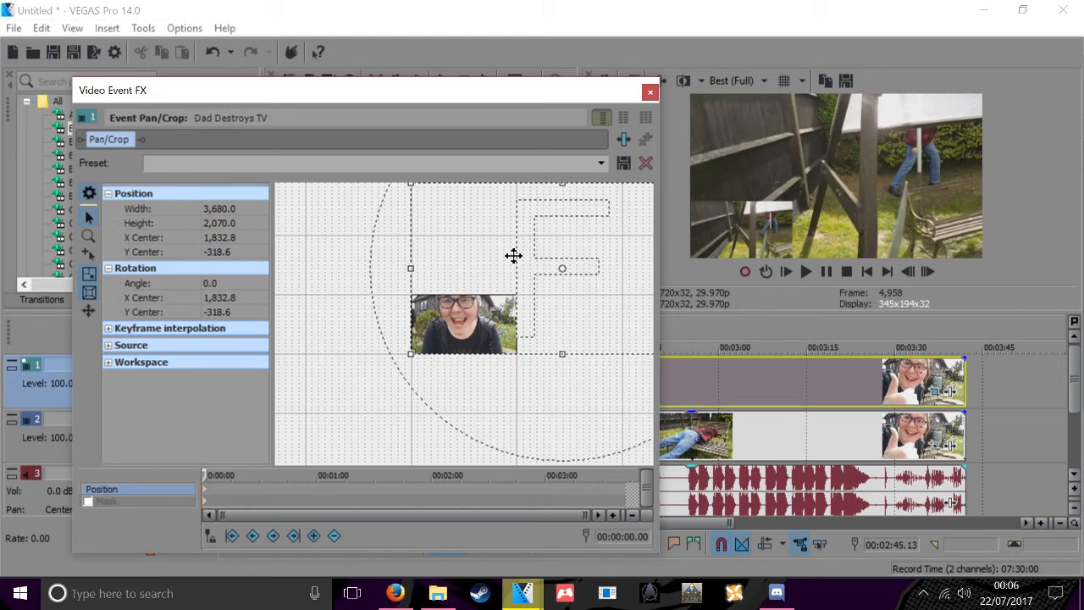
click(651, 91)
scroll(509, 381, down, 5)
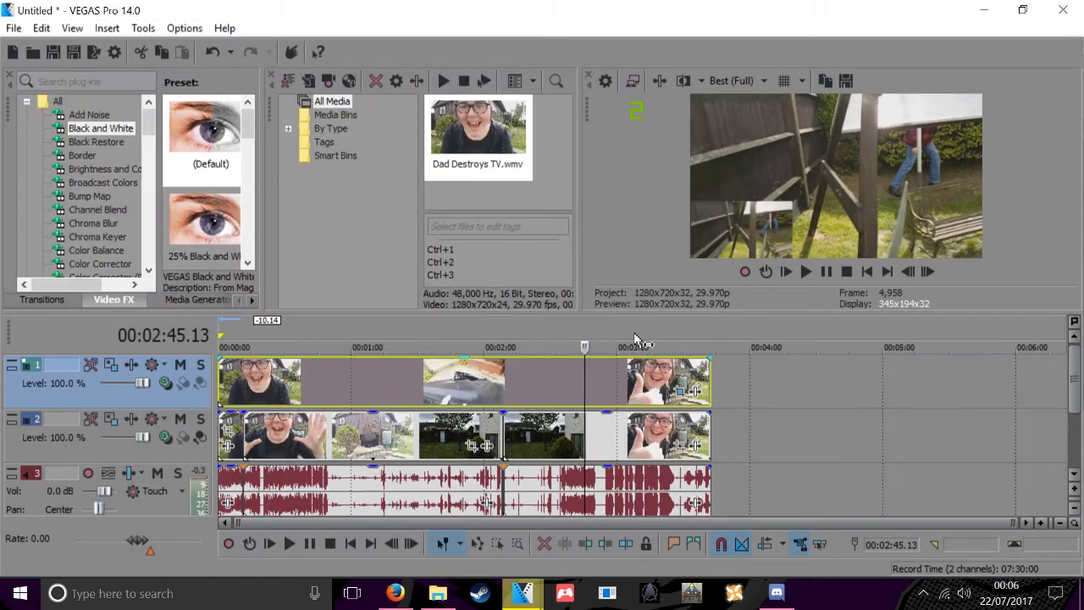
Preview the picture-in-picture at about 00:01:30.17 with the overlay event shifted by 48.27, and return the event to the timeline start
drag(581, 388, 604, 383)
drag(609, 306, 609, 399)
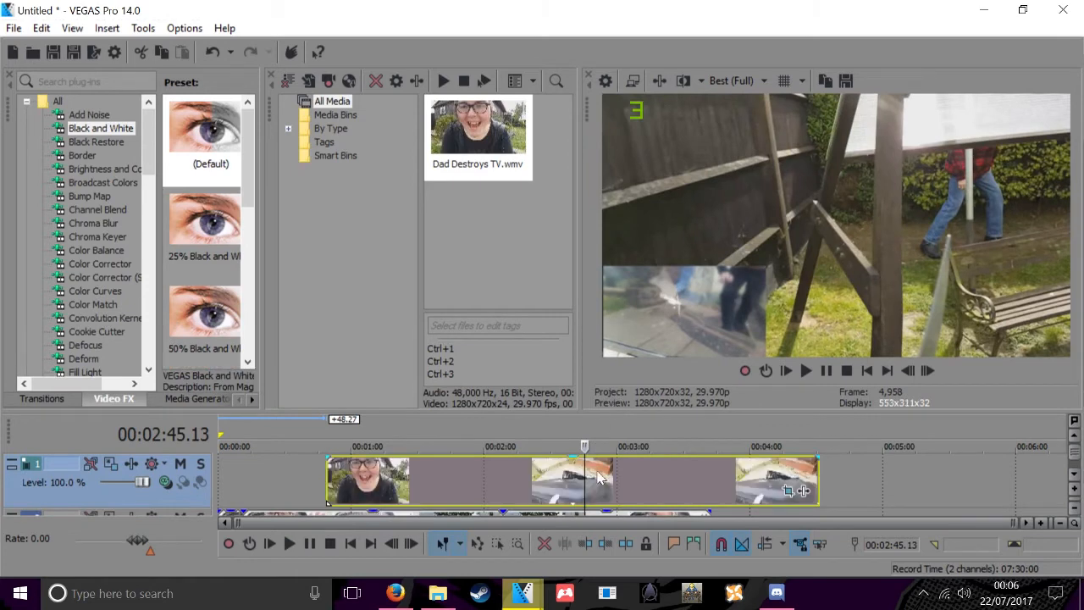
click(627, 468)
drag(630, 468, 418, 464)
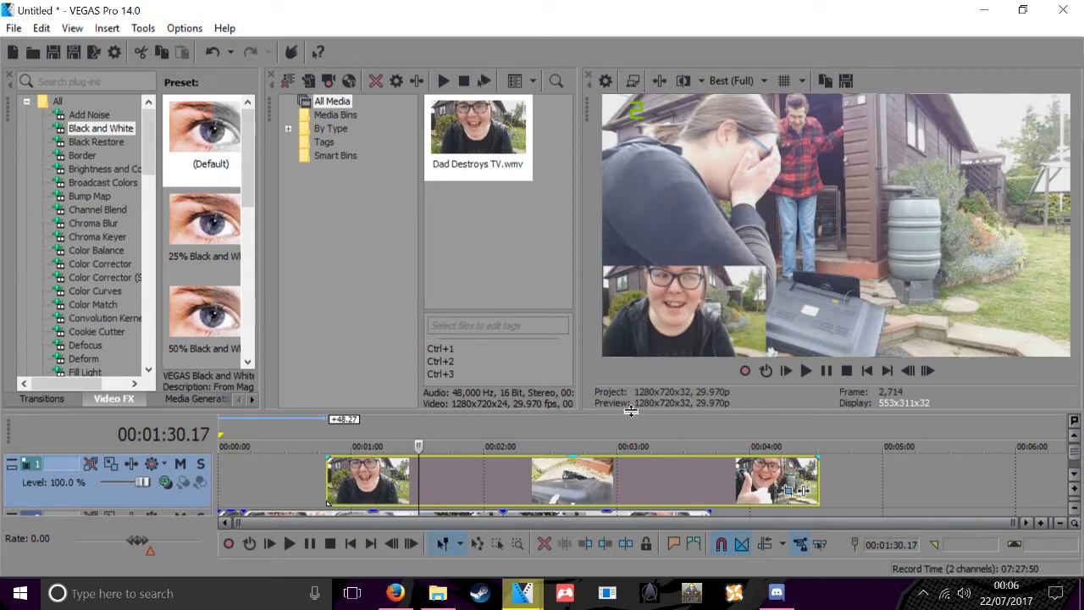
drag(631, 411, 631, 272)
drag(551, 339, 298, 335)
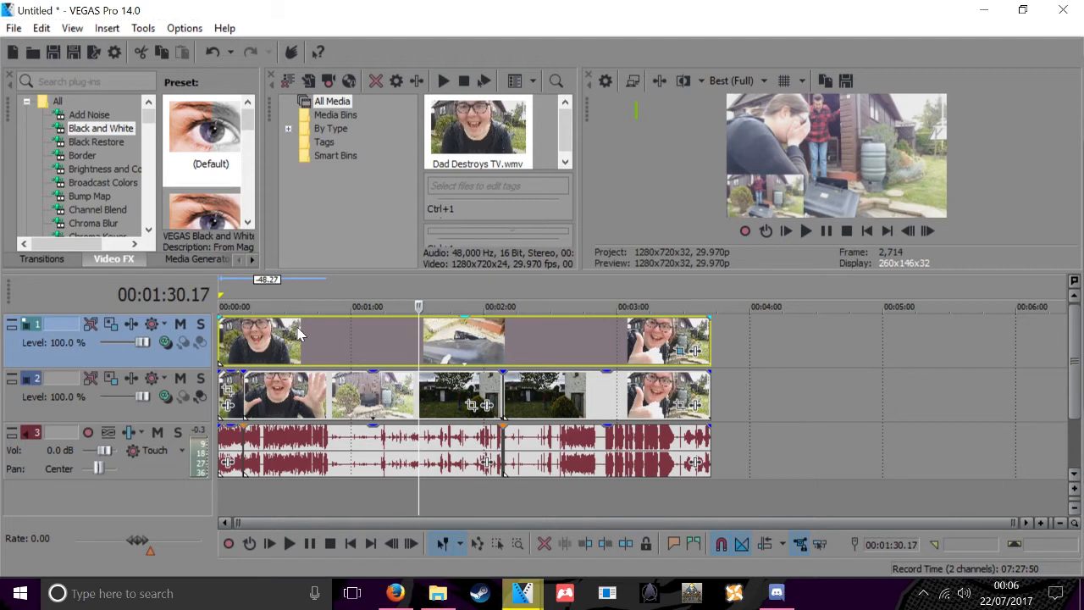
Switch to the Selection editing tool and box-select all events on both video tracks
click(773, 345)
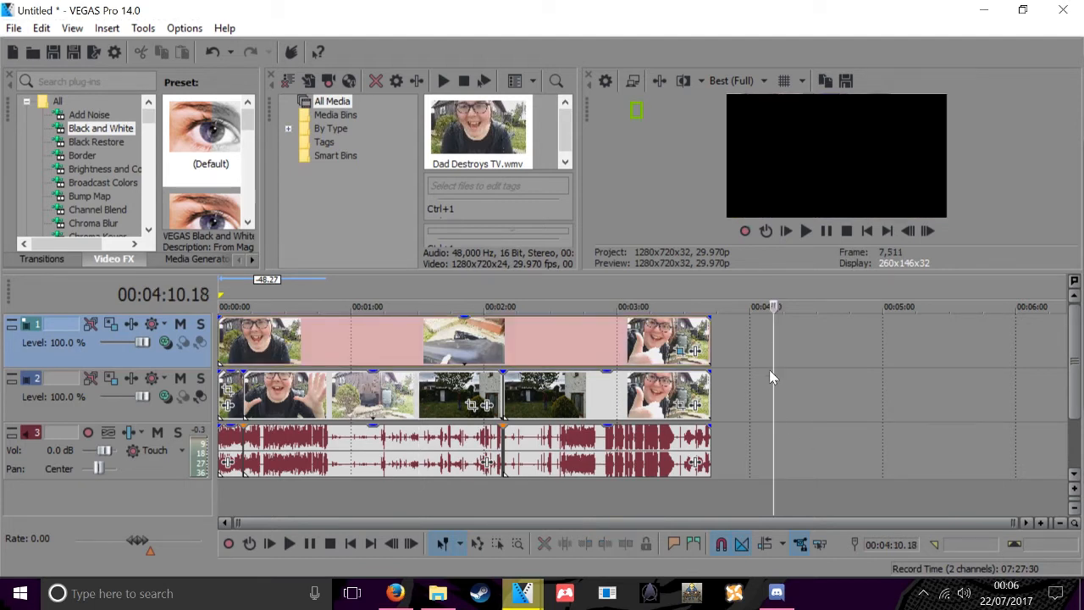
key(d)
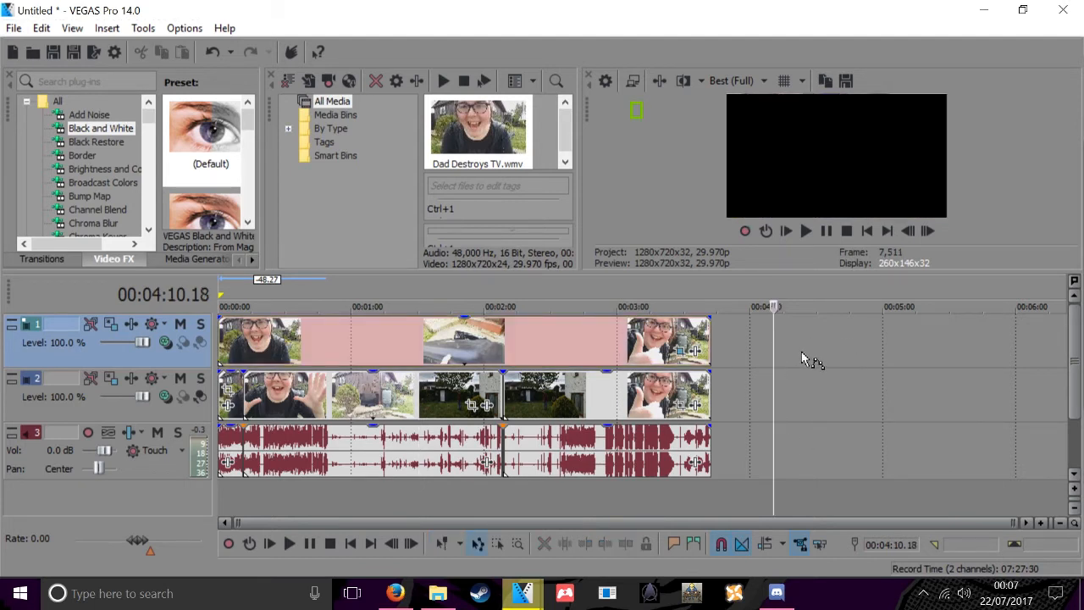
key(c)
click(682, 298)
key(d)
drag(724, 346, 158, 400)
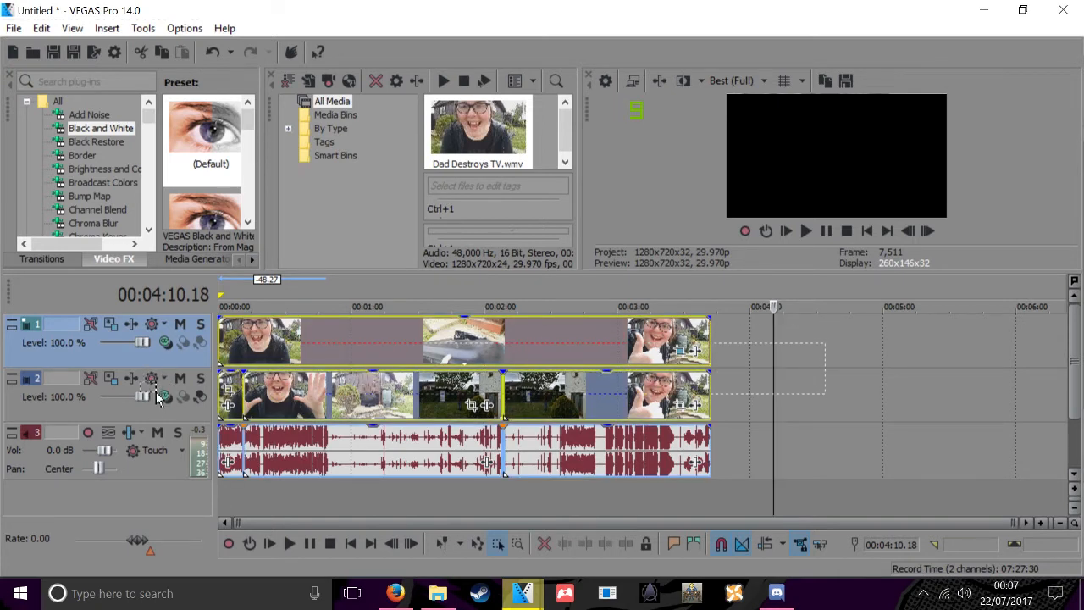
drag(157, 399, 159, 399)
Disable resampling for all the selected events
click(789, 332)
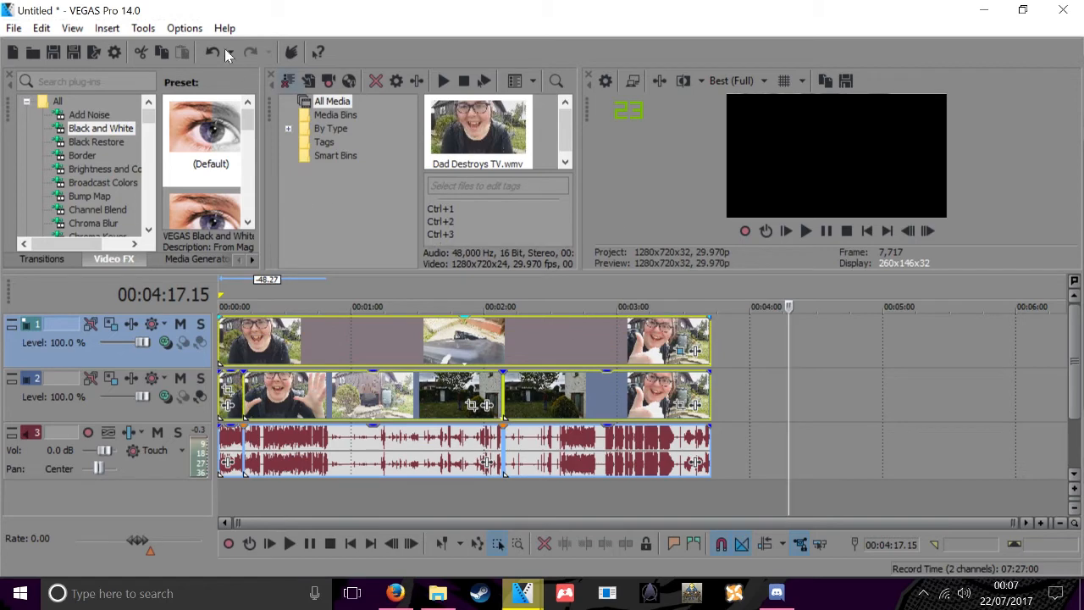
click(41, 28)
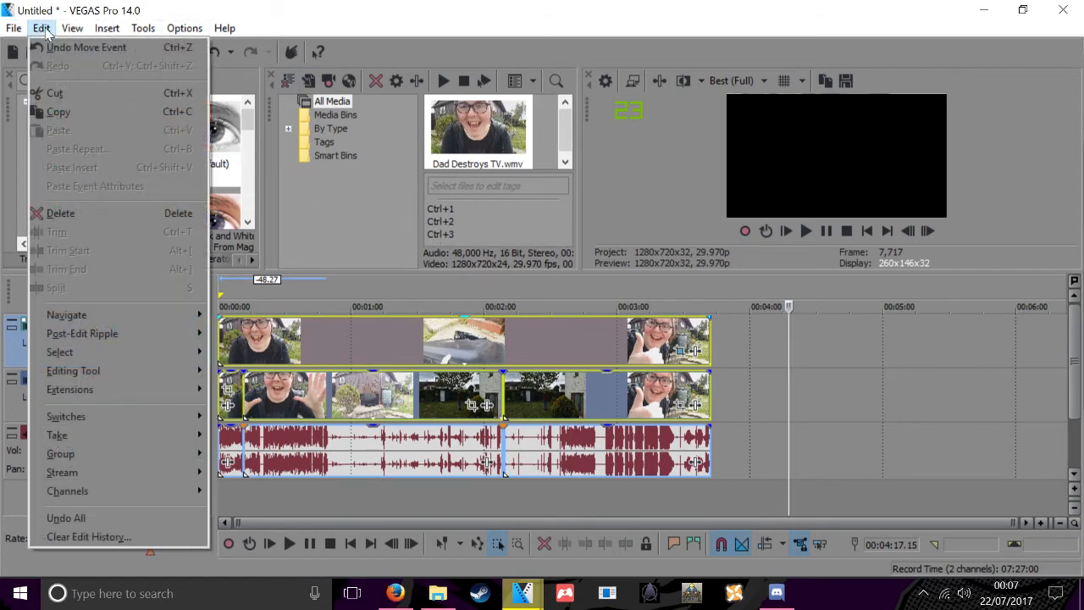
mouse_move(87, 413)
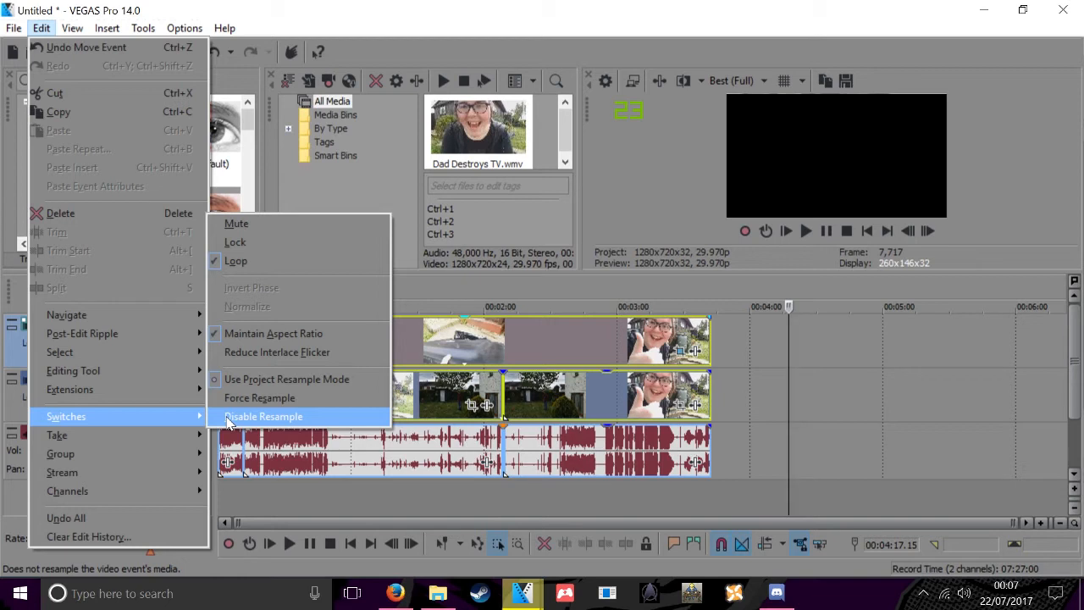
click(229, 417)
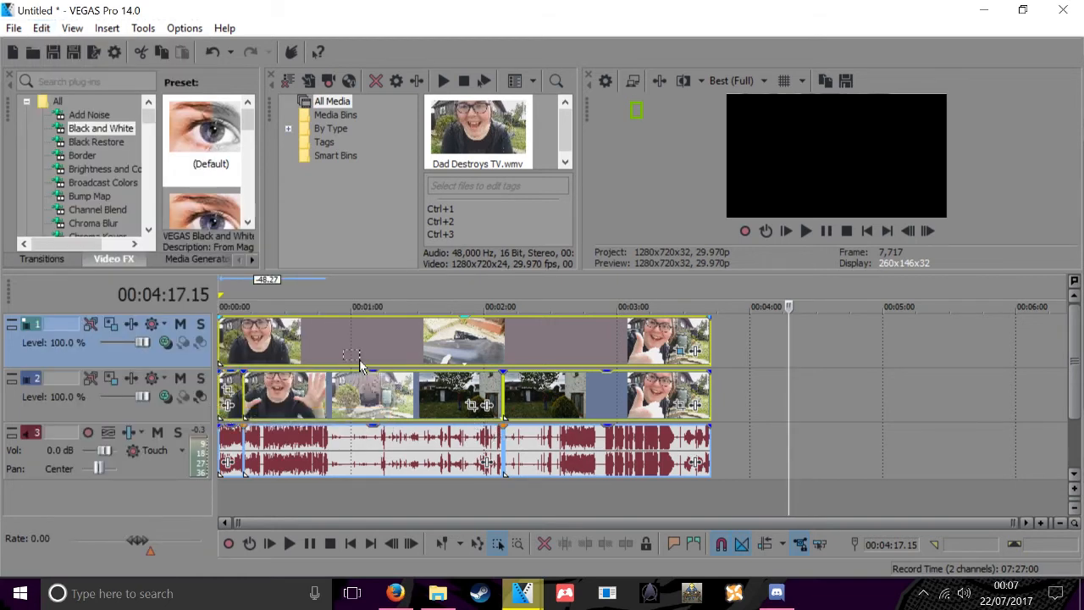
Switch back to the Normal editing tool and select the middle event on the lower video track
key(ctrl+d)
right_click(555, 406)
click(433, 391)
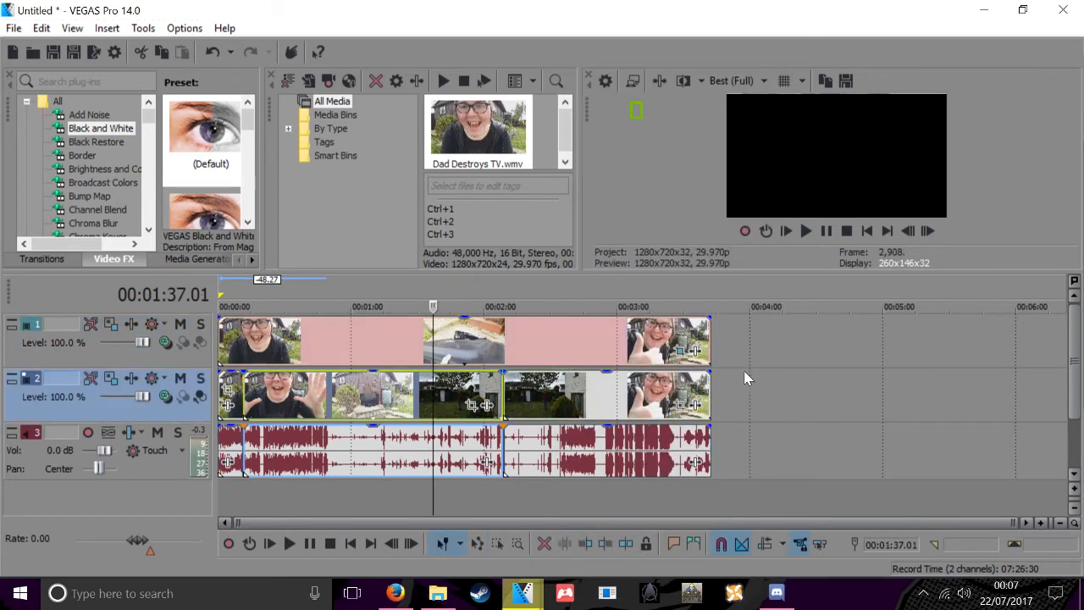
Mark a time selection over the whole edit, from 00:00:00.00 to 00:03:42.06
click(743, 344)
click(814, 343)
drag(753, 334, 12, 319)
drag(751, 337, 706, 337)
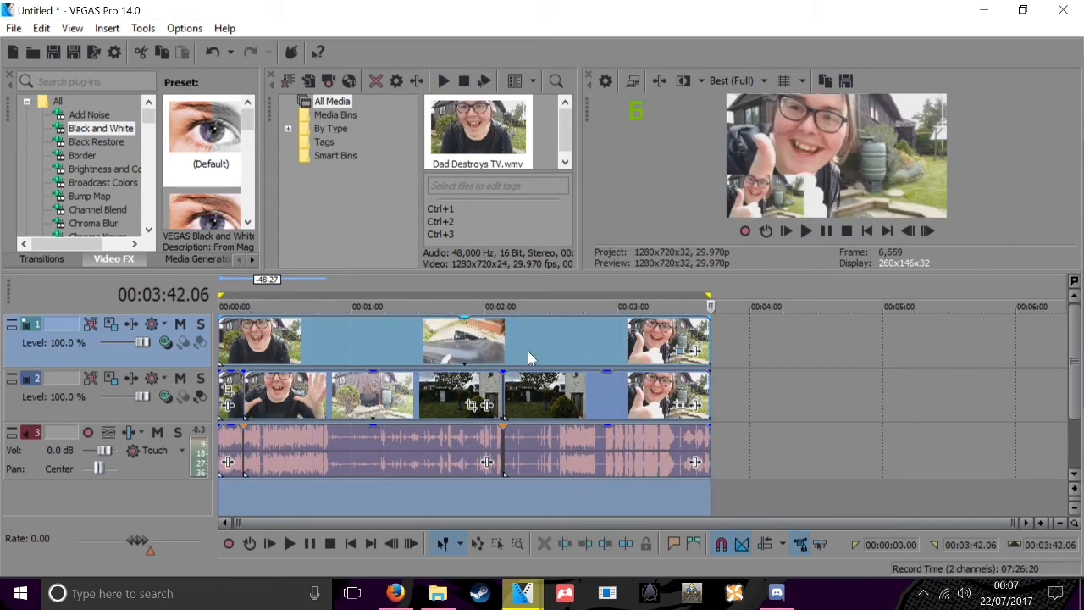
Select the overlay event on the upper track and mark a time selection from 00:02:42.22 to 00:03:48.02
click(771, 386)
click(622, 360)
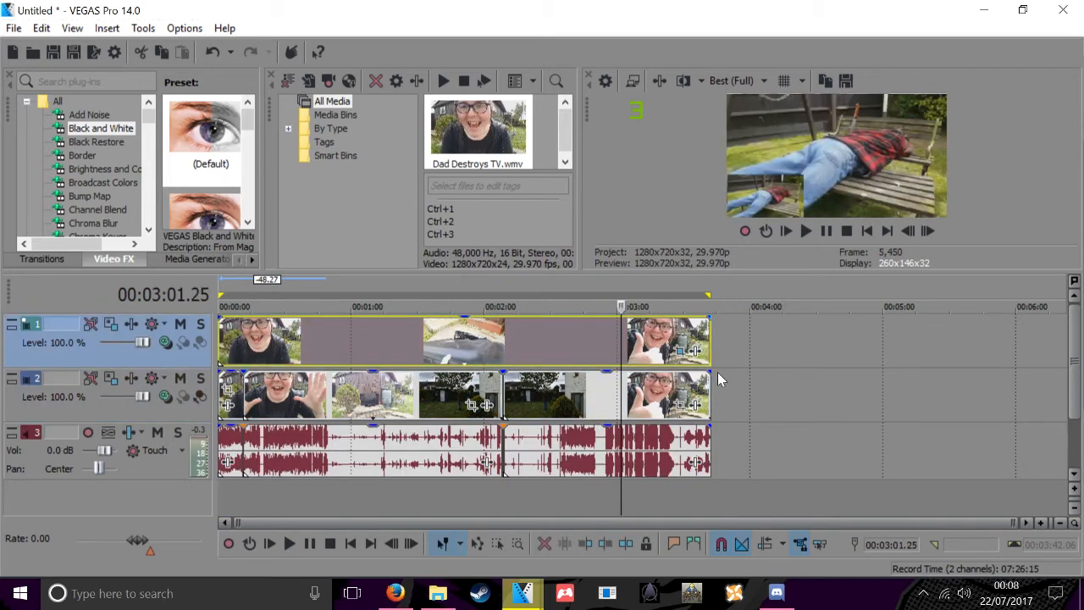
drag(723, 387, 578, 394)
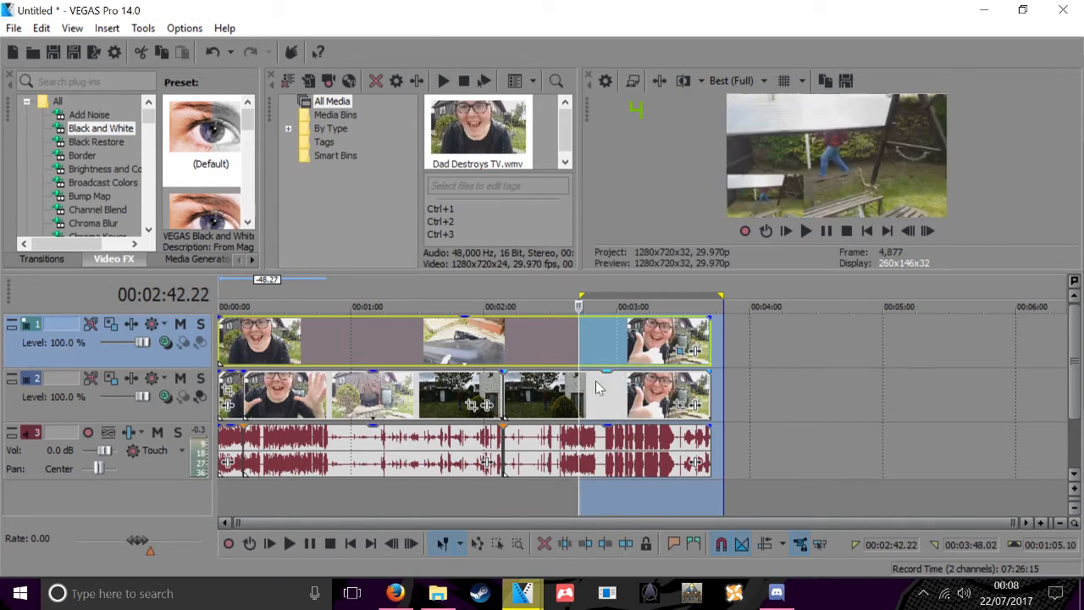
Mark a time selection covering the whole edit, from 00:00:00.00 to 00:03:42.06
click(759, 344)
drag(731, 347, 219, 347)
drag(728, 343, 710, 340)
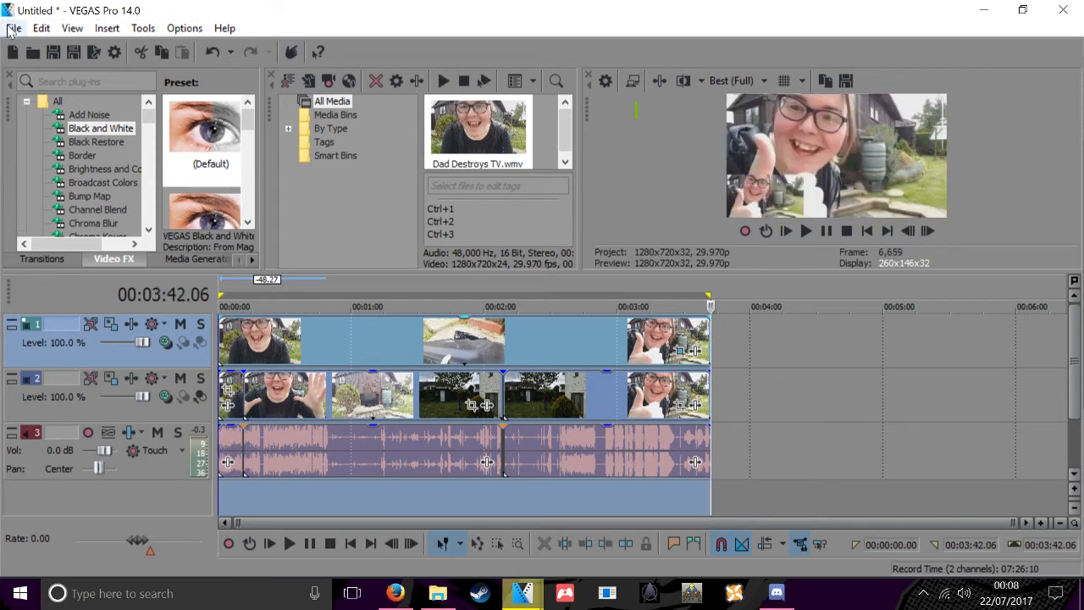
Open the Render As settings and name the output file Bumfluff
click(11, 26)
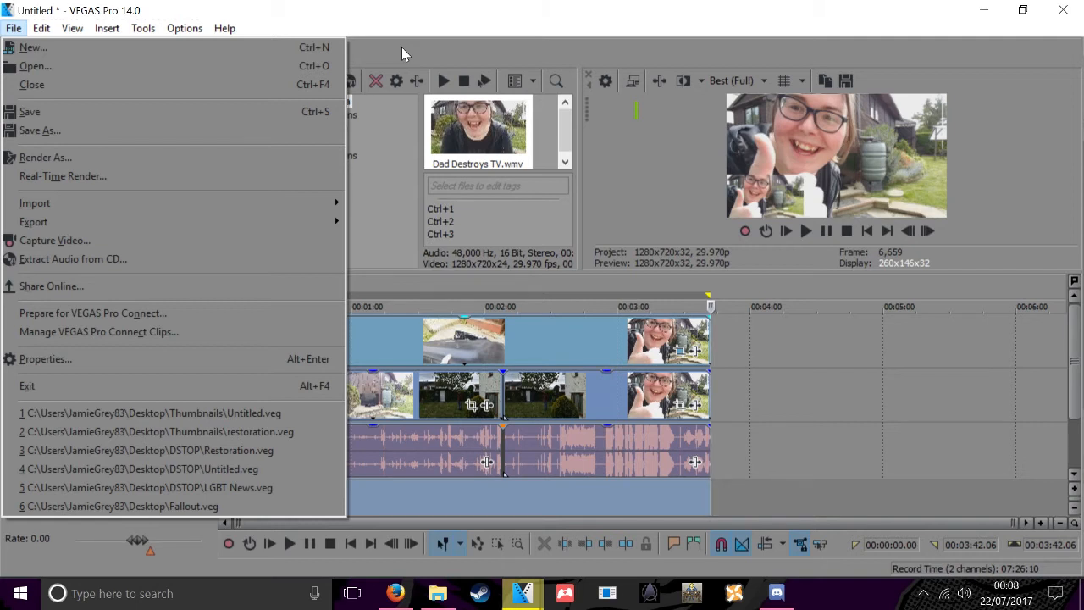
click(63, 163)
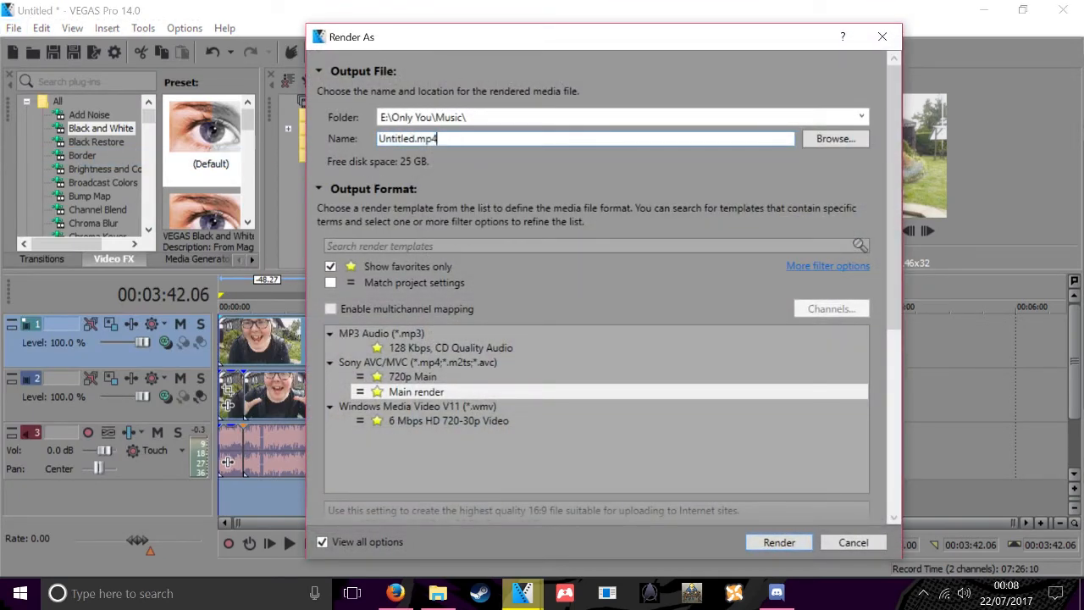
text(Bumfluff)
Turn off the favorites filter, examine the full list of render formats, and restore the filter
click(331, 266)
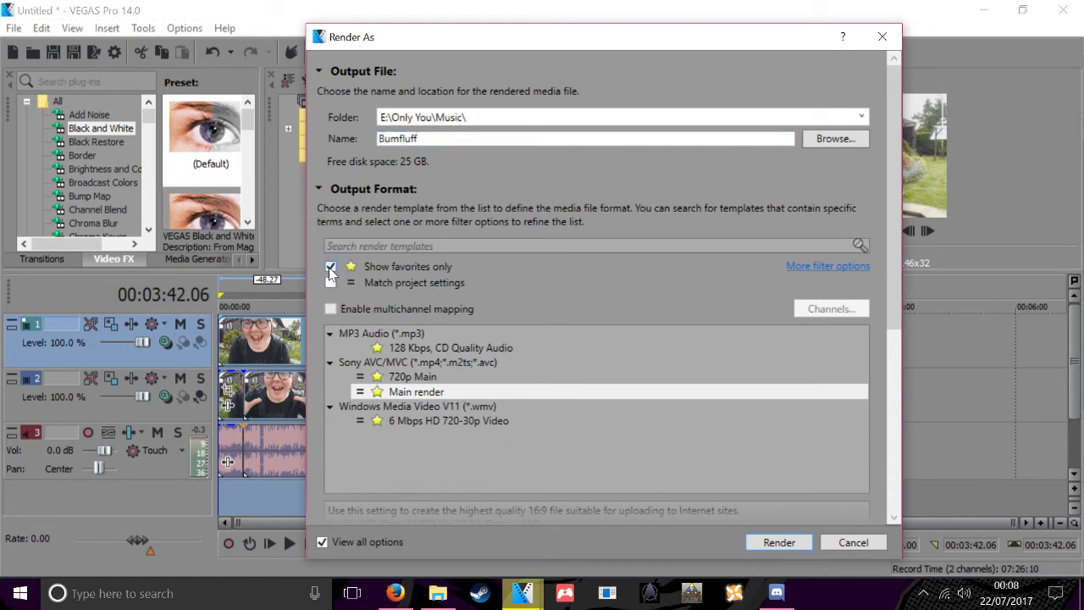
scroll(454, 427, down, 4)
scroll(433, 383, up, 4)
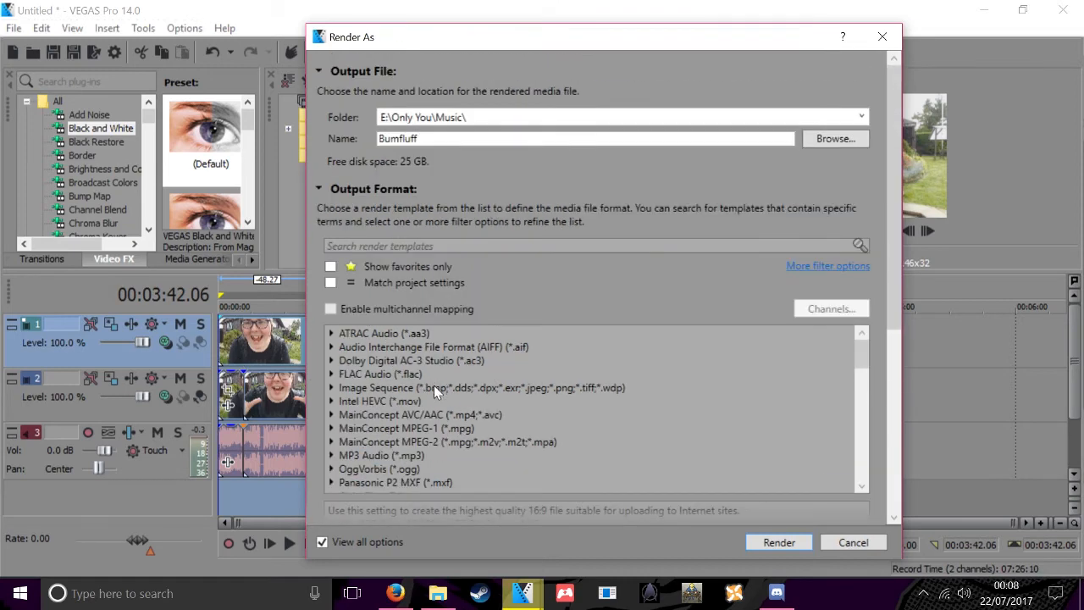
scroll(542, 356, down, 3)
drag(864, 225, 900, 217)
scroll(421, 337, up, 2)
scroll(421, 340, up, 1)
scroll(414, 377, down, 3)
scroll(398, 152, up, 3)
click(330, 266)
Select the Main render template under Sony AVC/MVC and open its custom settings
click(395, 392)
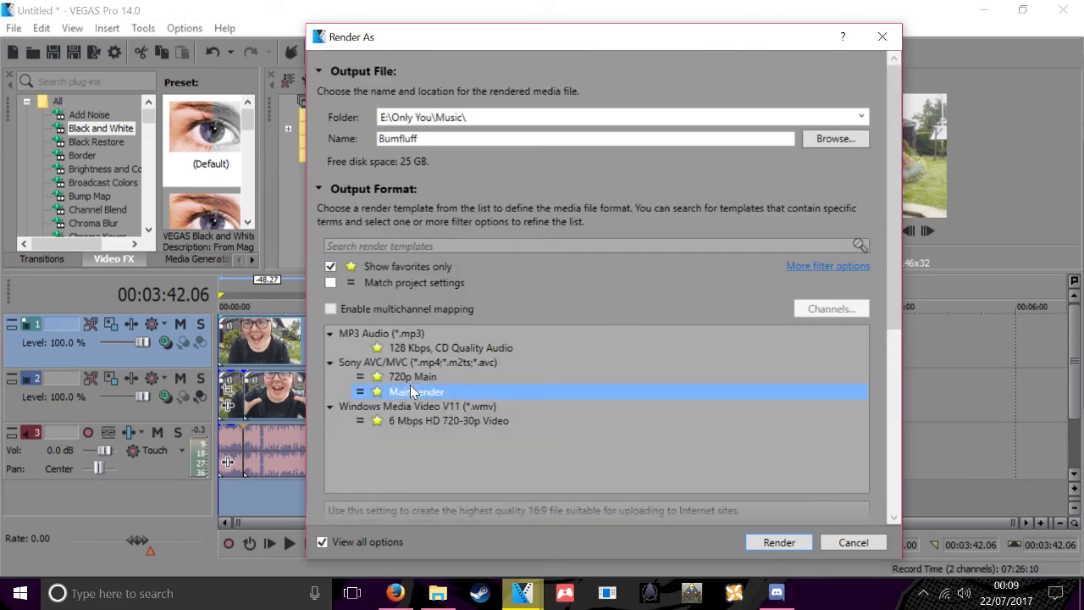
drag(886, 305, 885, 365)
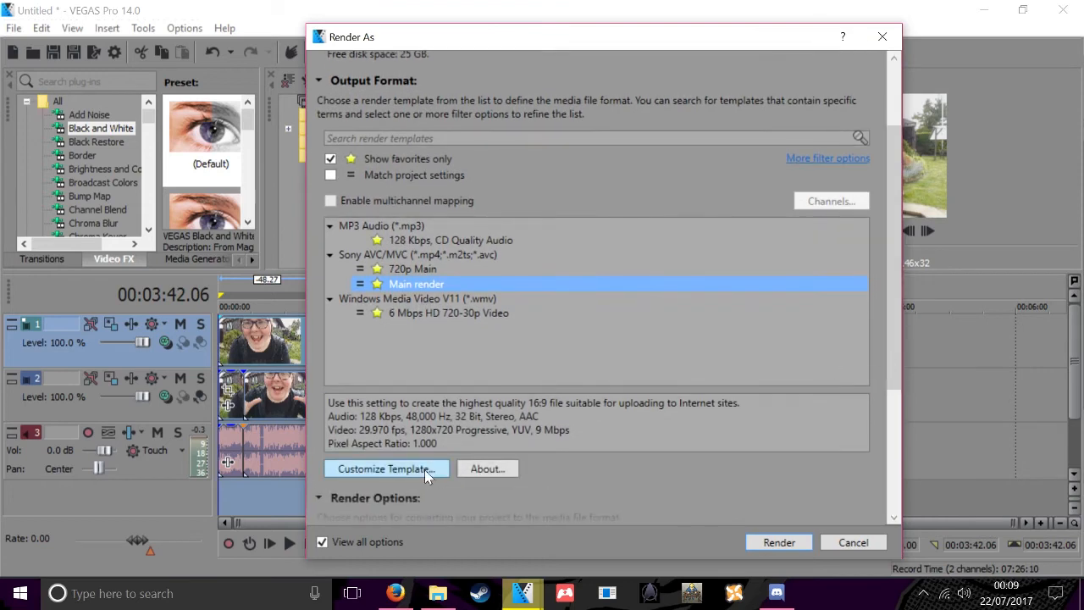
click(424, 472)
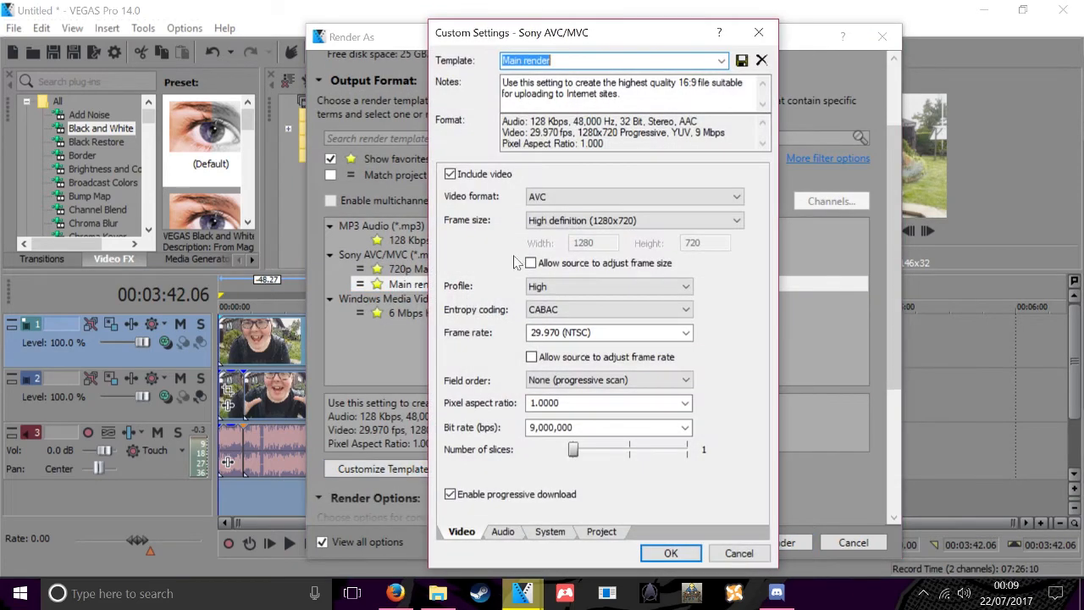
drag(602, 34, 590, 37)
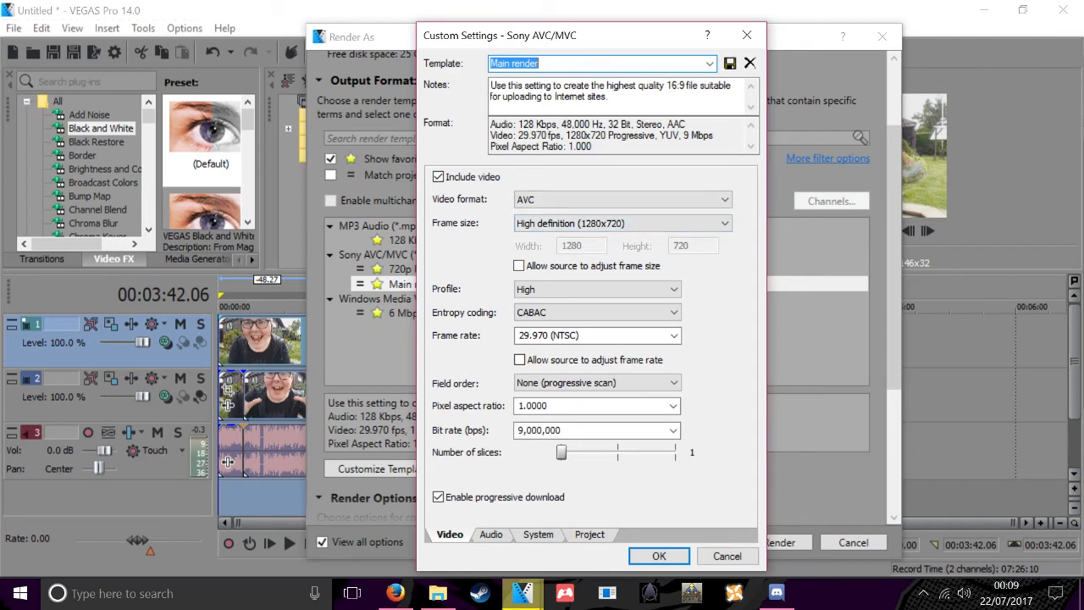
Examine the available frame sizes and video bit rates of the Main render template without changing them
click(623, 227)
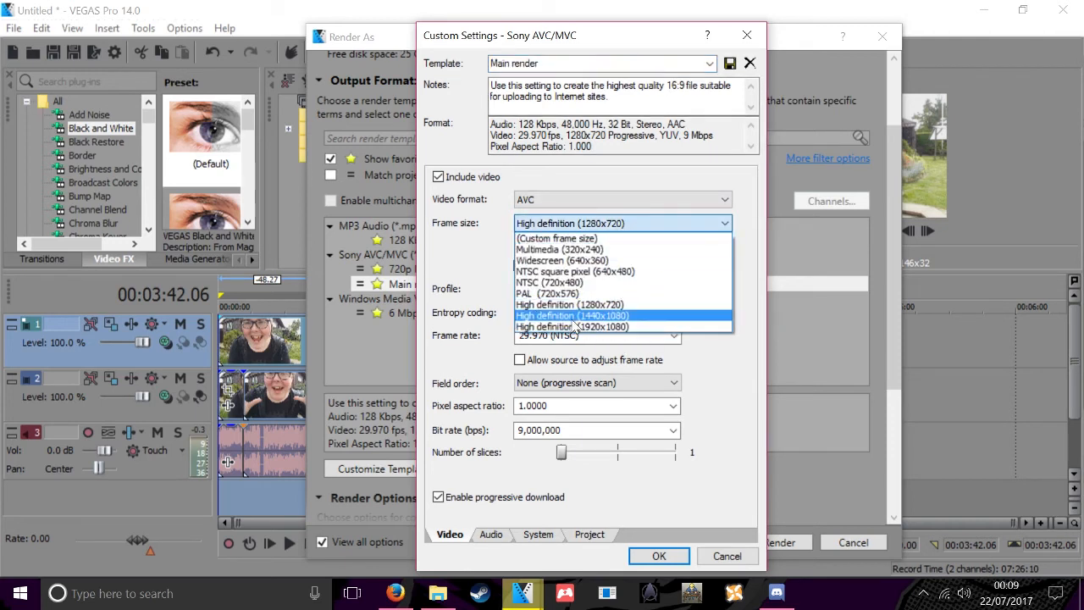
click(728, 414)
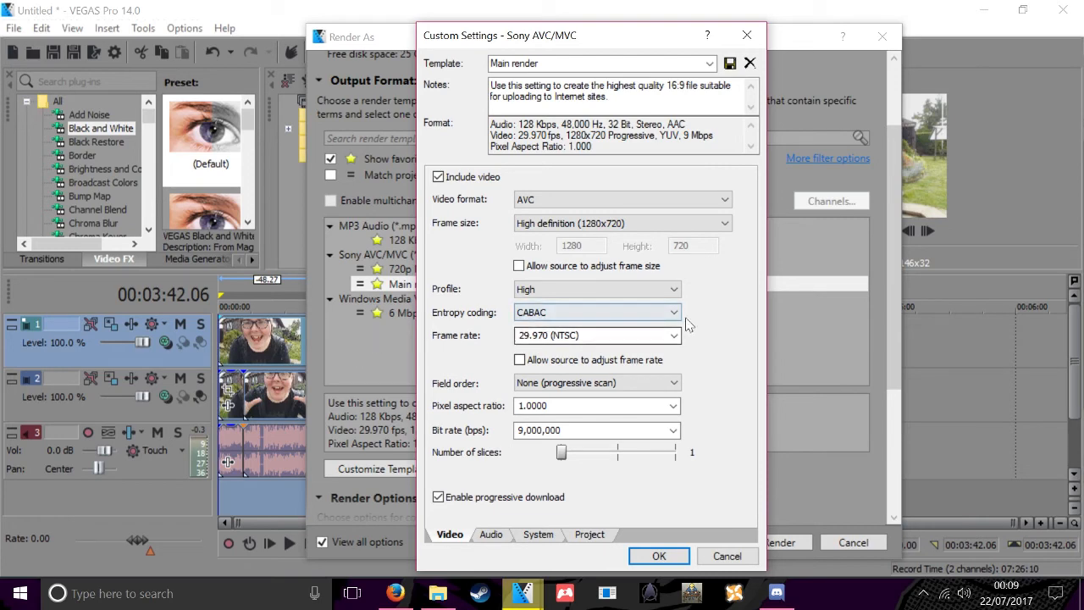
mouse_move(619, 34)
mouse_down()
mouse_move(612, 15)
mouse_move(611, 33)
mouse_up()
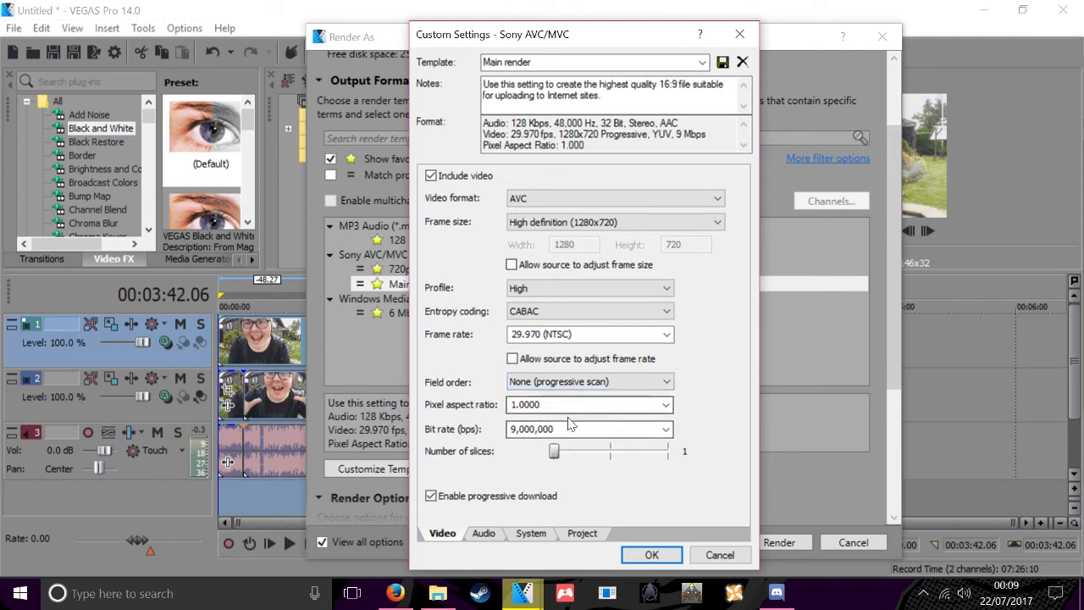
click(667, 432)
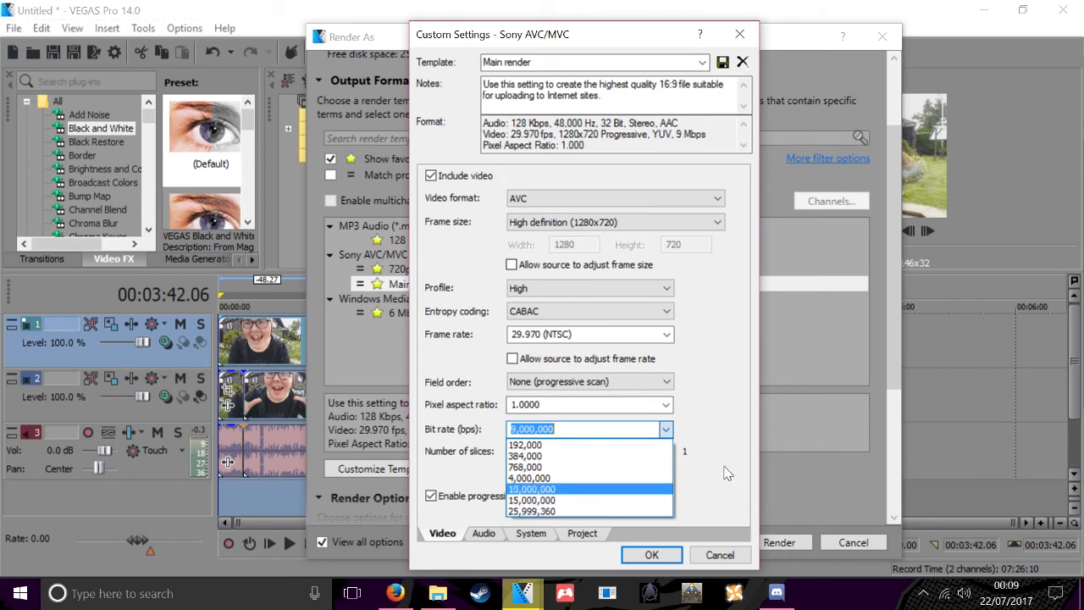
click(724, 473)
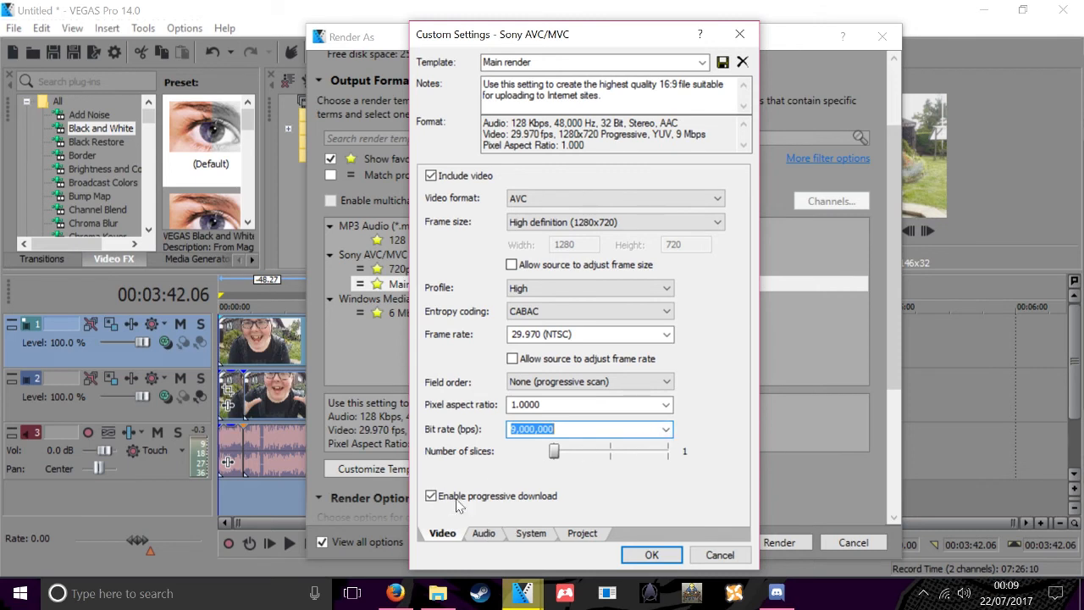
Review the template's audio, system and project settings, keep Best as the video rendering quality, and accept the custom settings
click(484, 534)
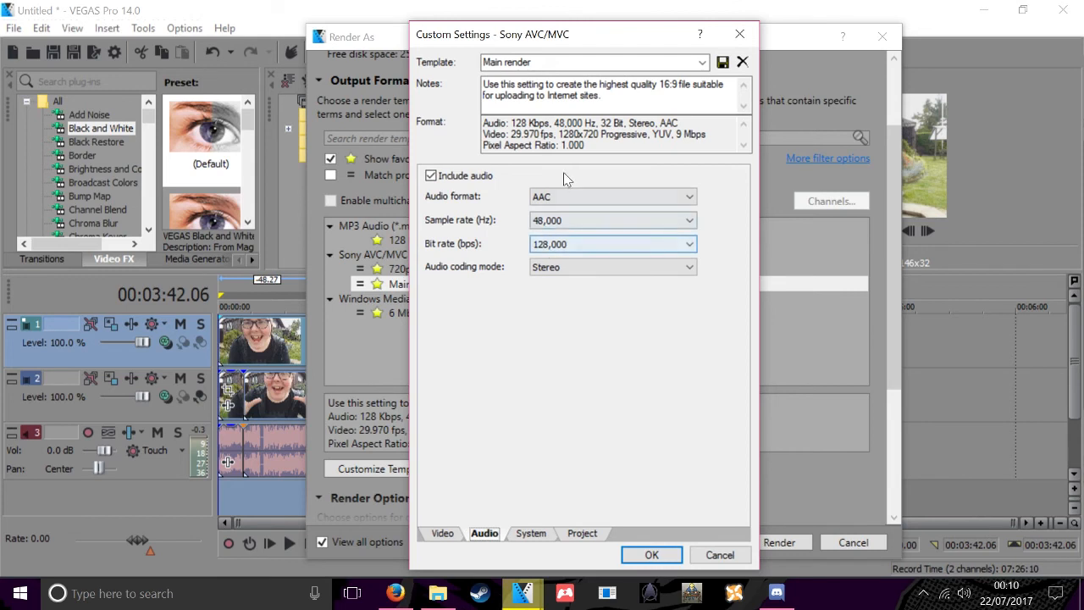
click(542, 535)
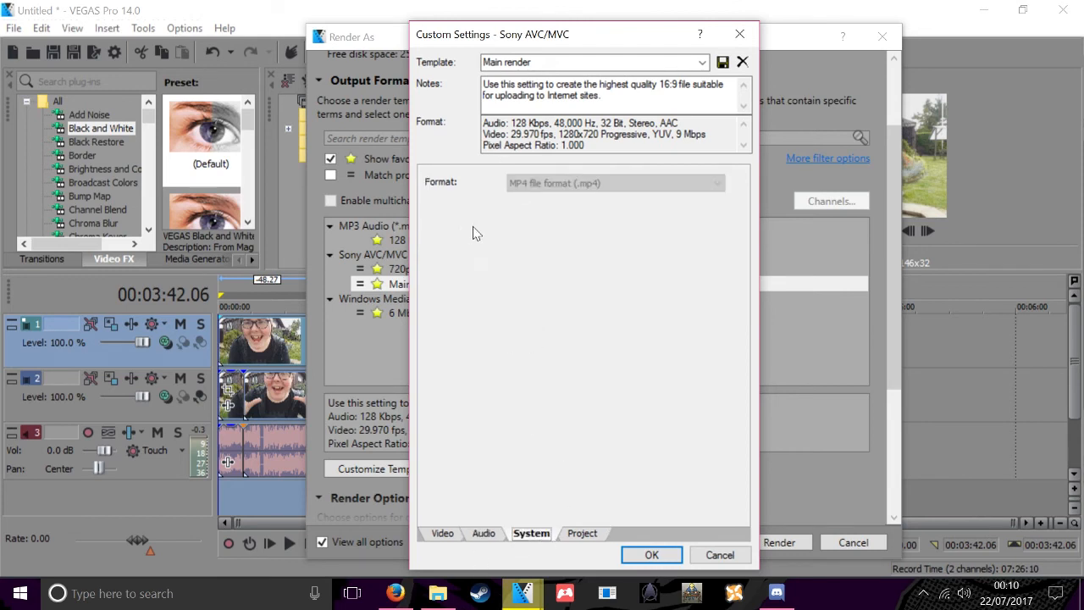
click(582, 535)
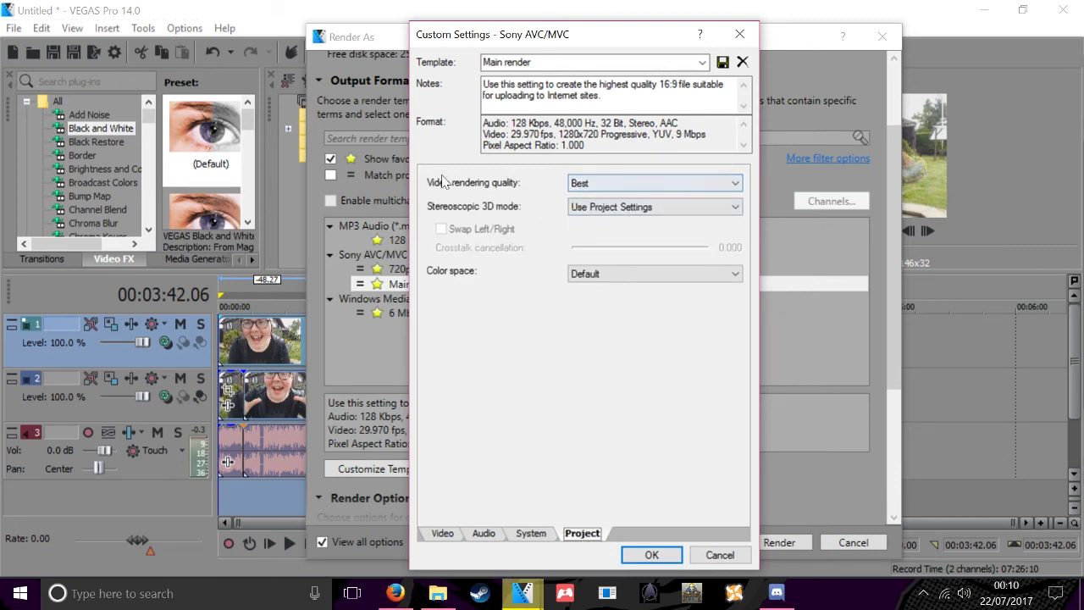
click(631, 183)
click(611, 243)
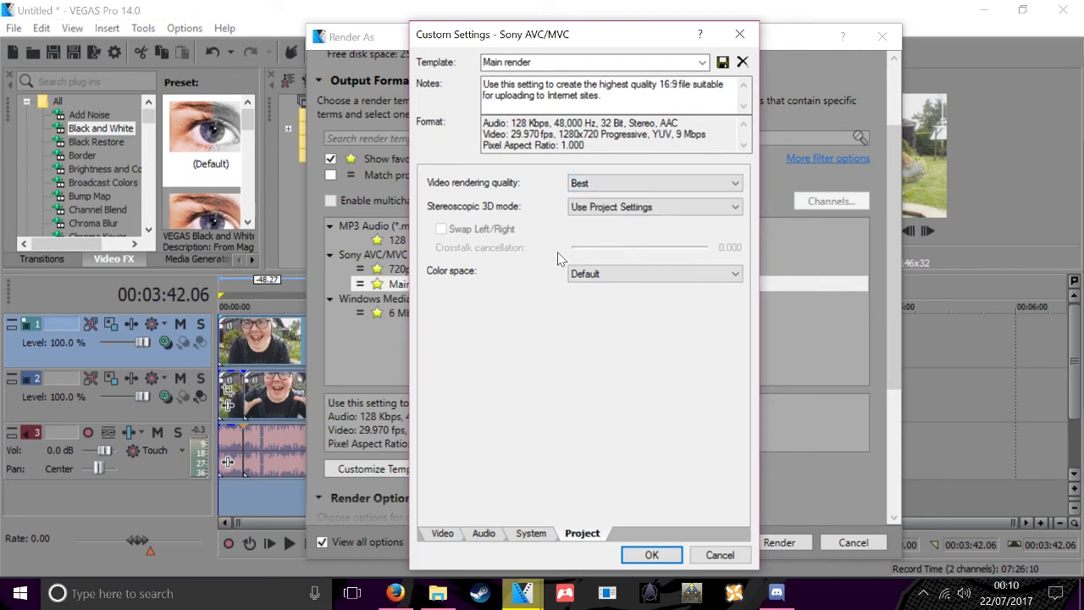
click(652, 554)
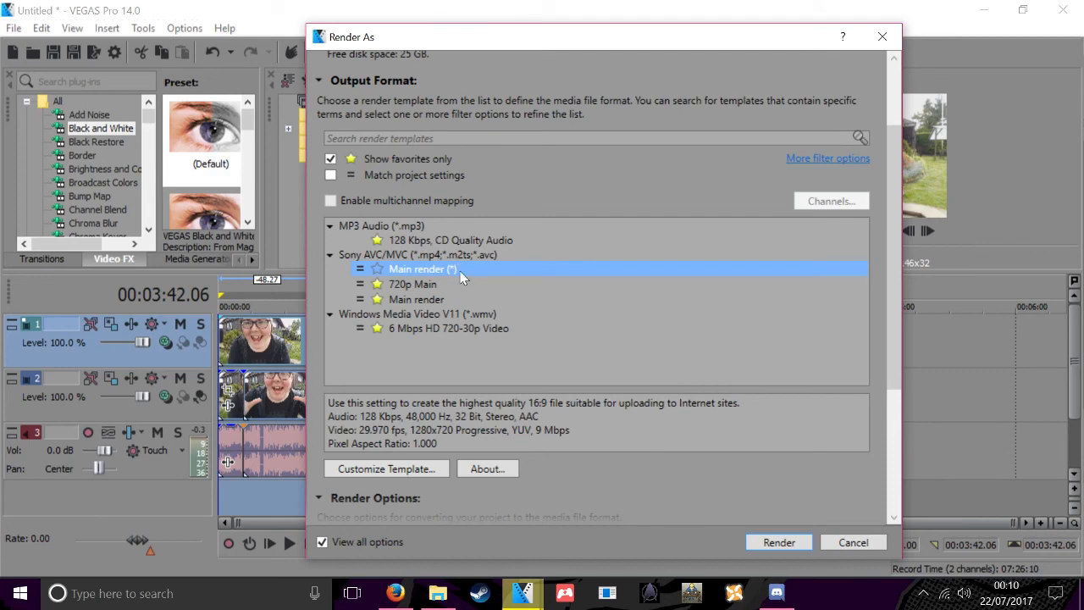
Select the original Main render favorite template and render the marked edit with it
click(451, 299)
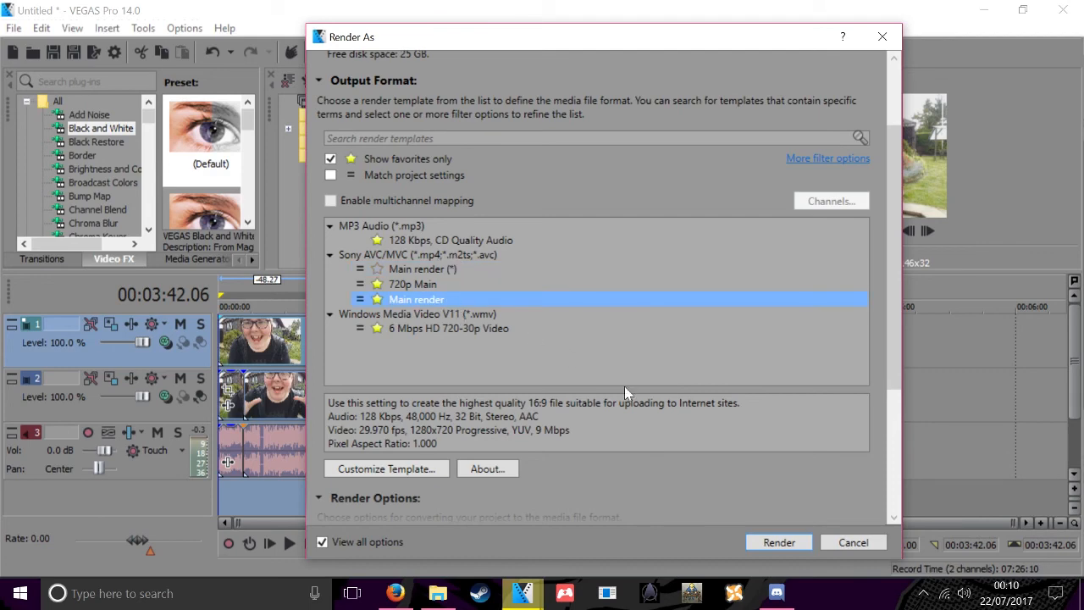
click(776, 545)
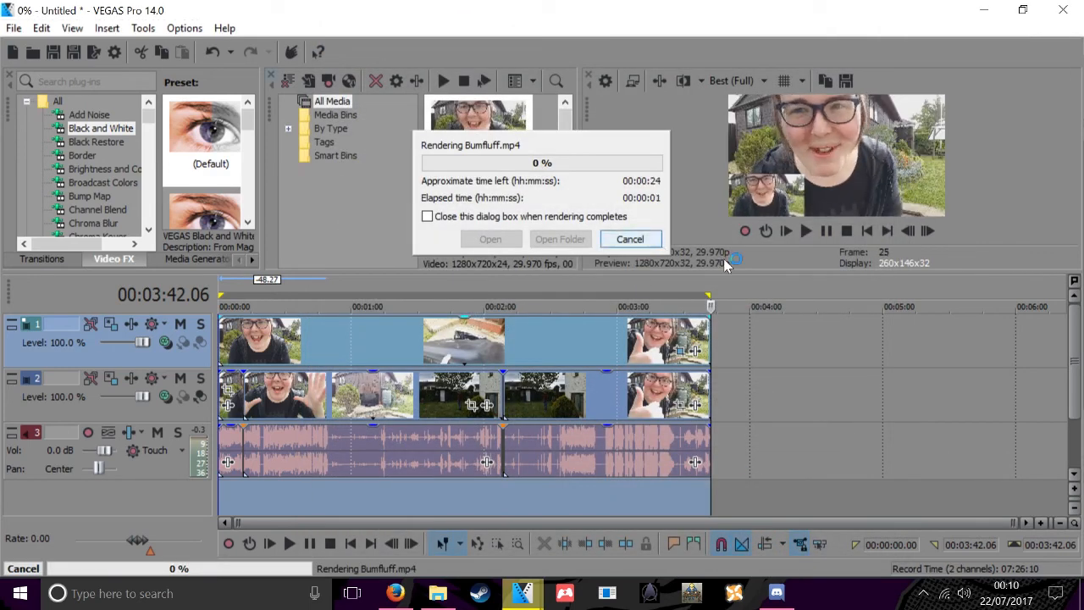